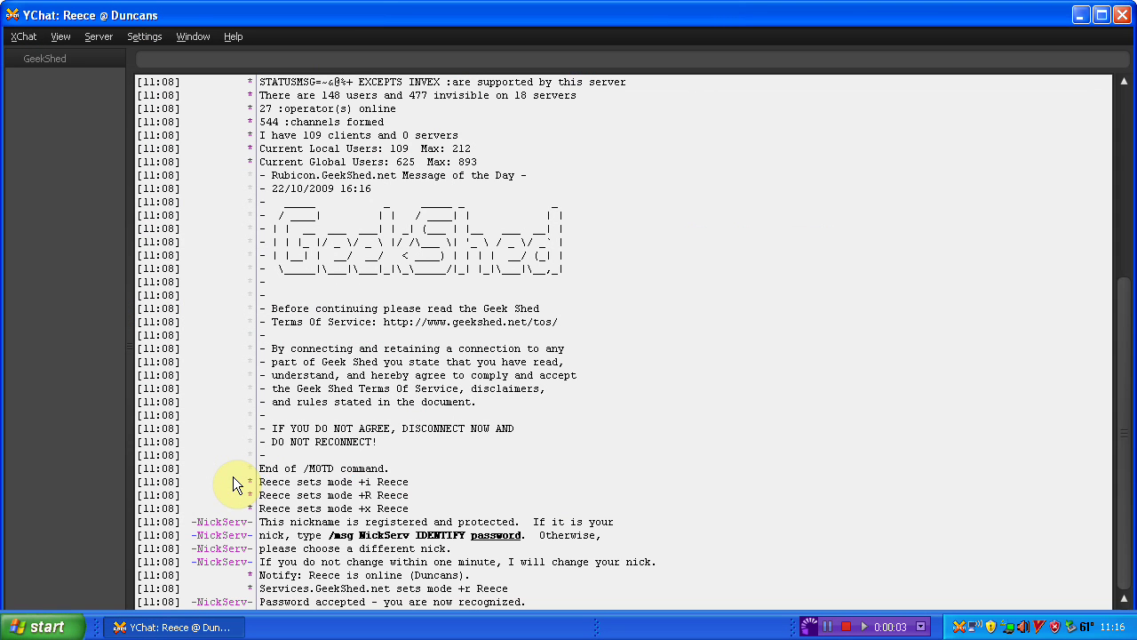
Step: Maximize the chat window and highlight the GeekShed text banner in the server's message of the day
click(1101, 15)
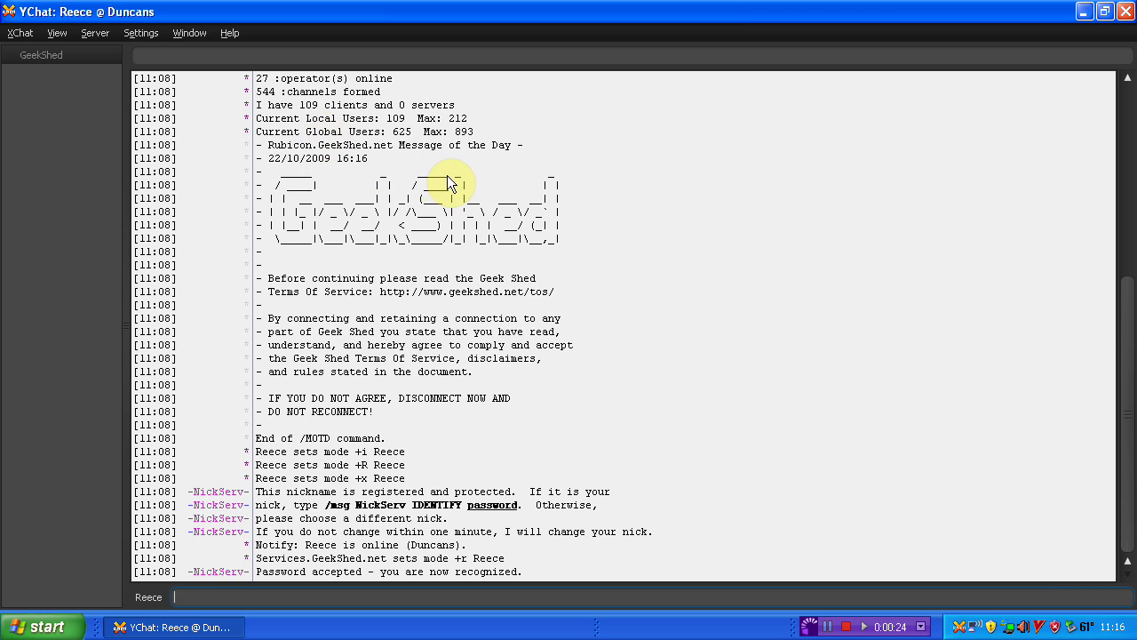
drag(584, 245, 250, 171)
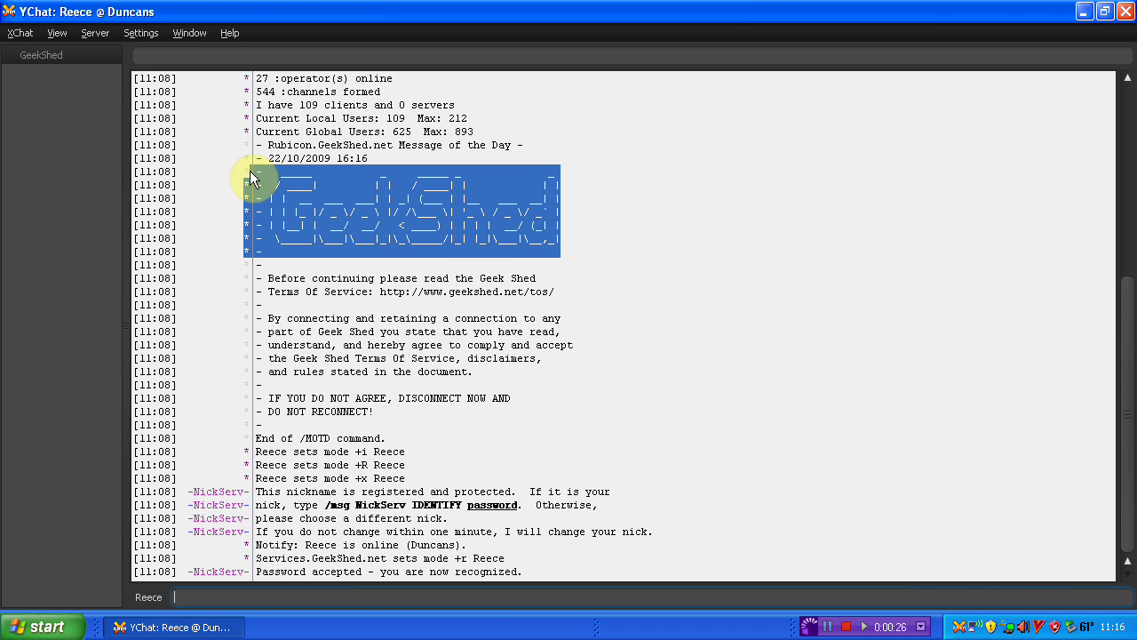
click(605, 206)
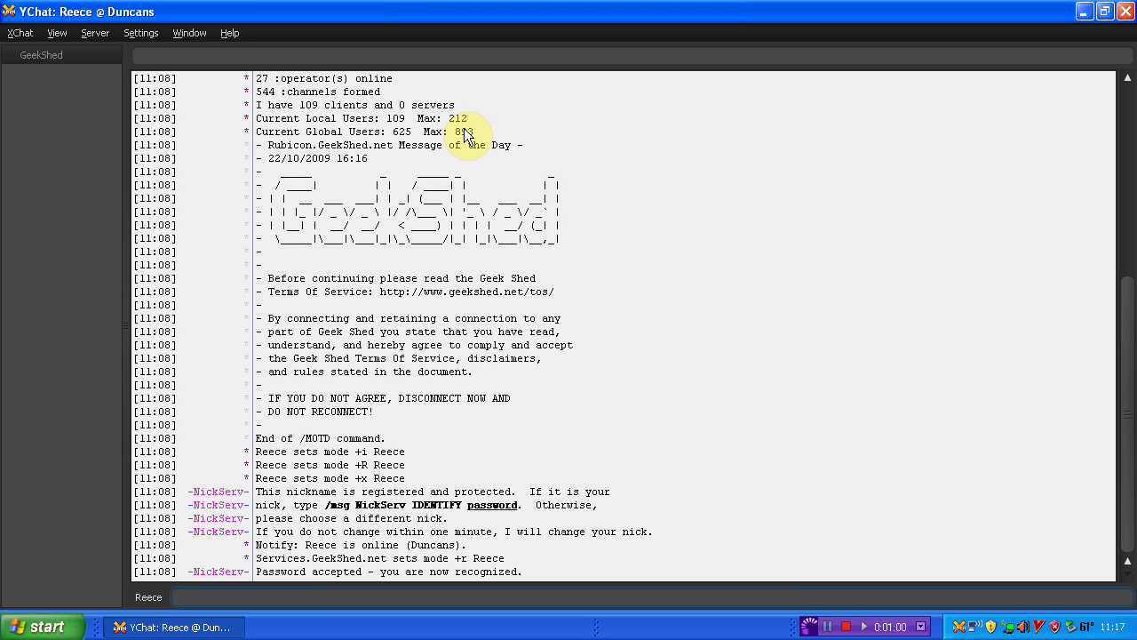
Step: Open the network list and bring up the settings of the wyldryde network
click(20, 33)
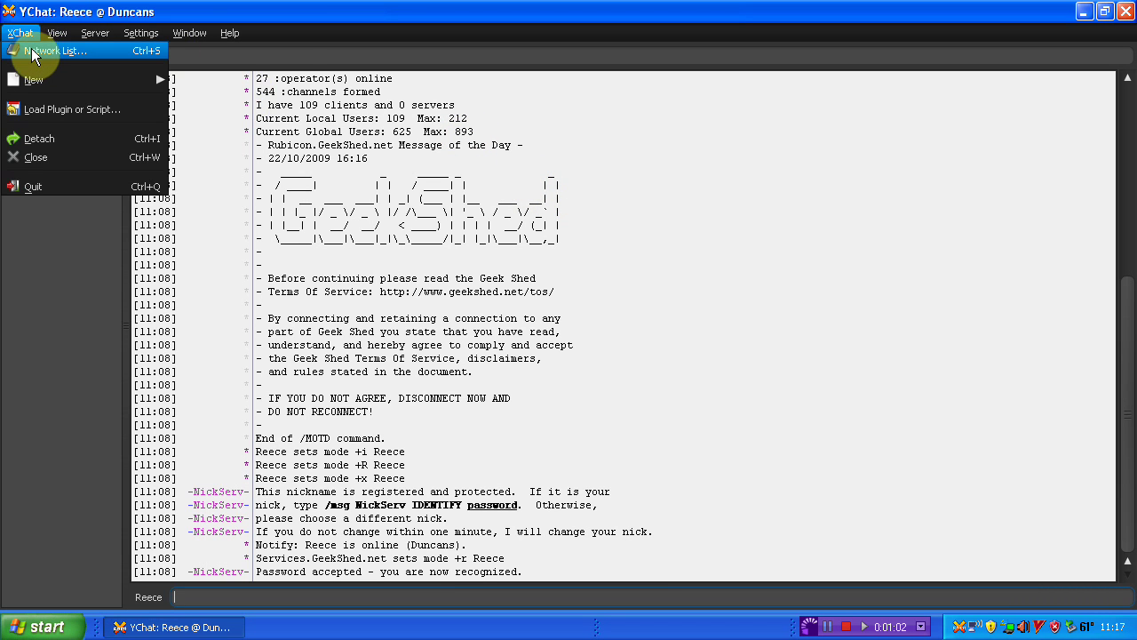
click(32, 53)
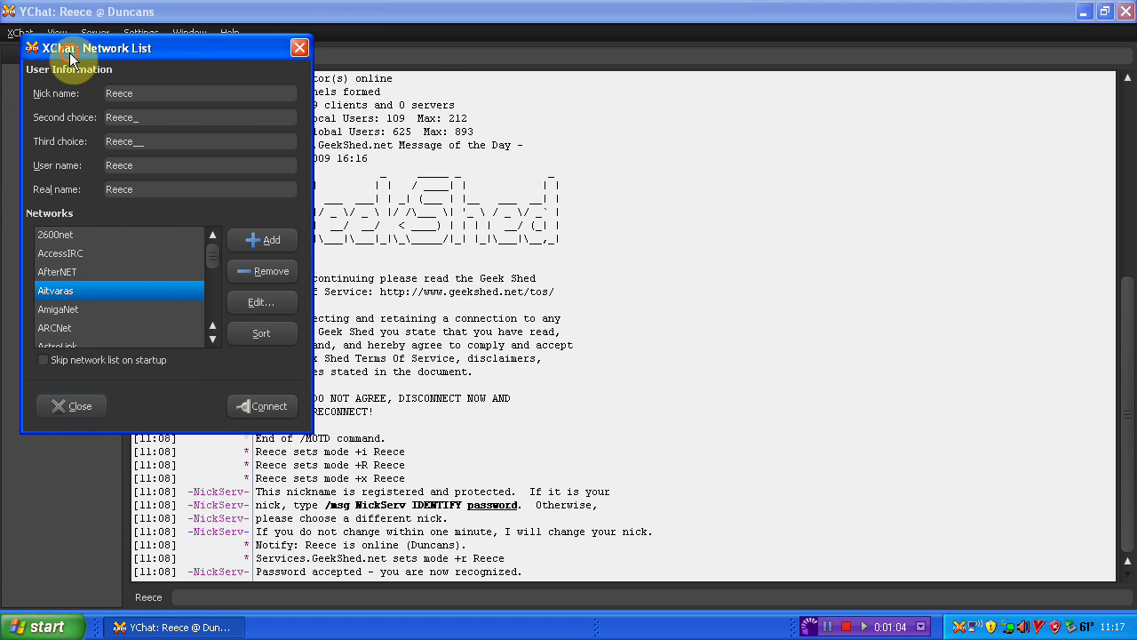
drag(69, 52, 211, 61)
scroll(265, 265, up, 1)
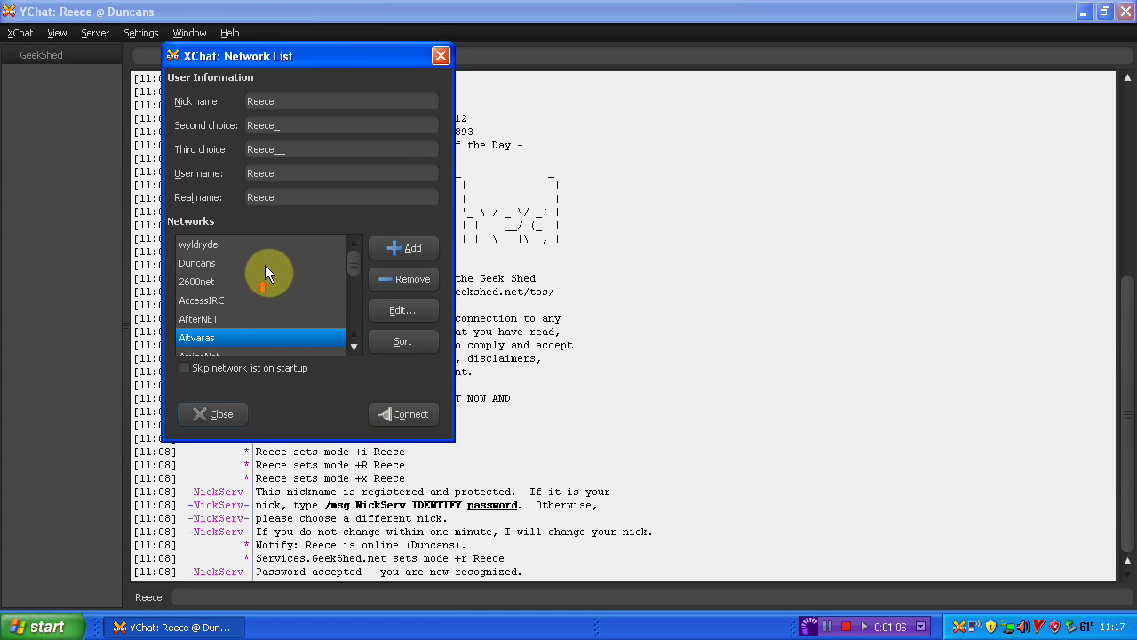
click(230, 264)
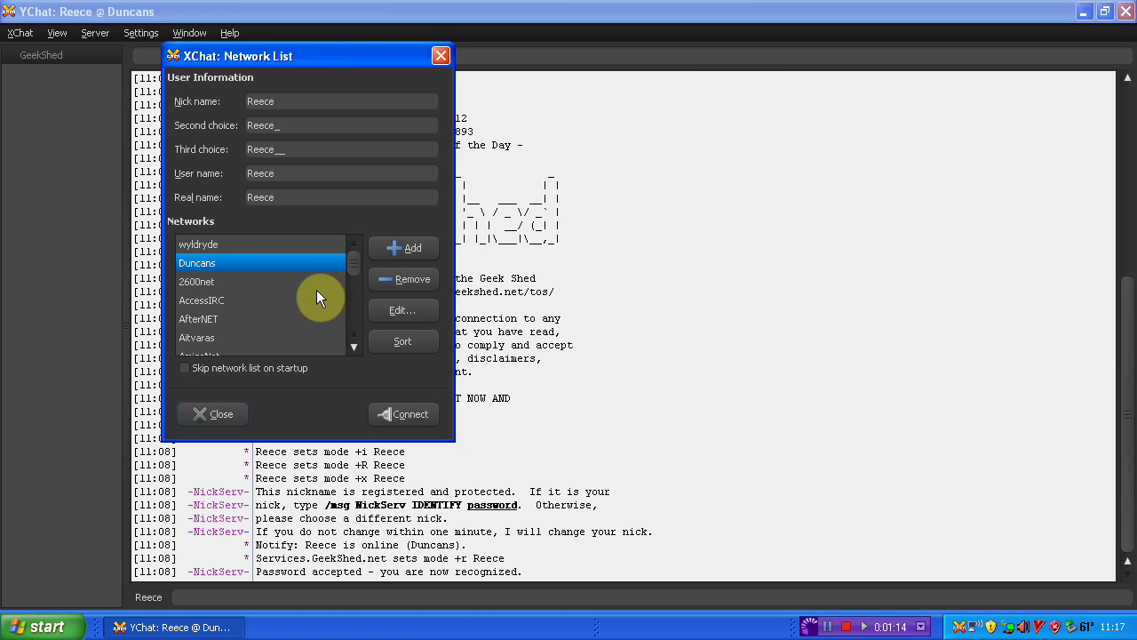
click(318, 247)
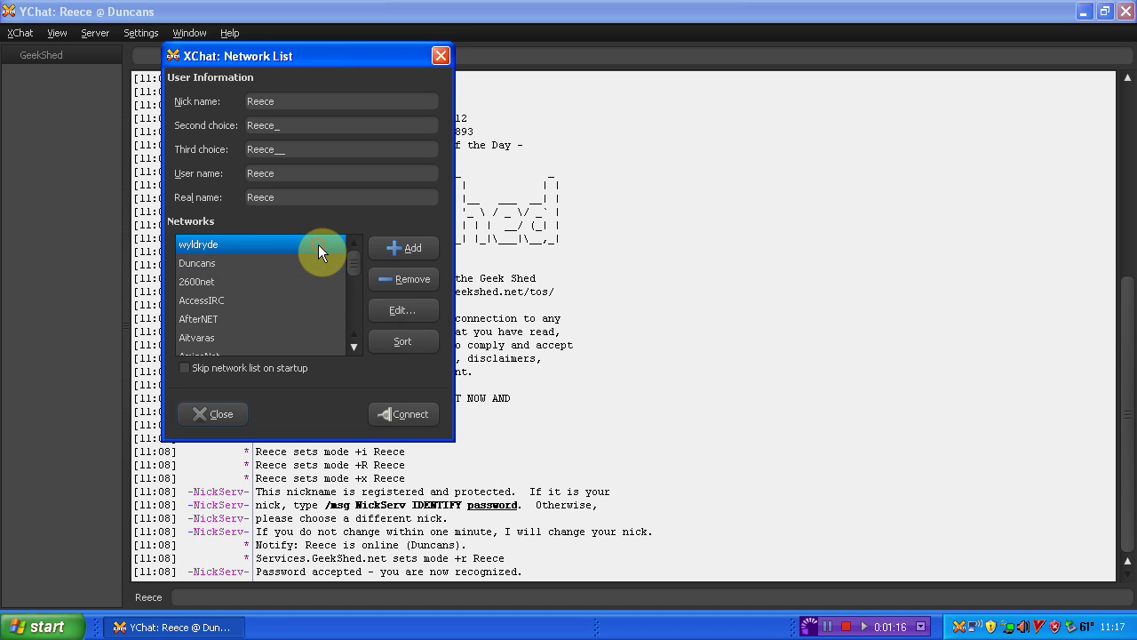
click(399, 315)
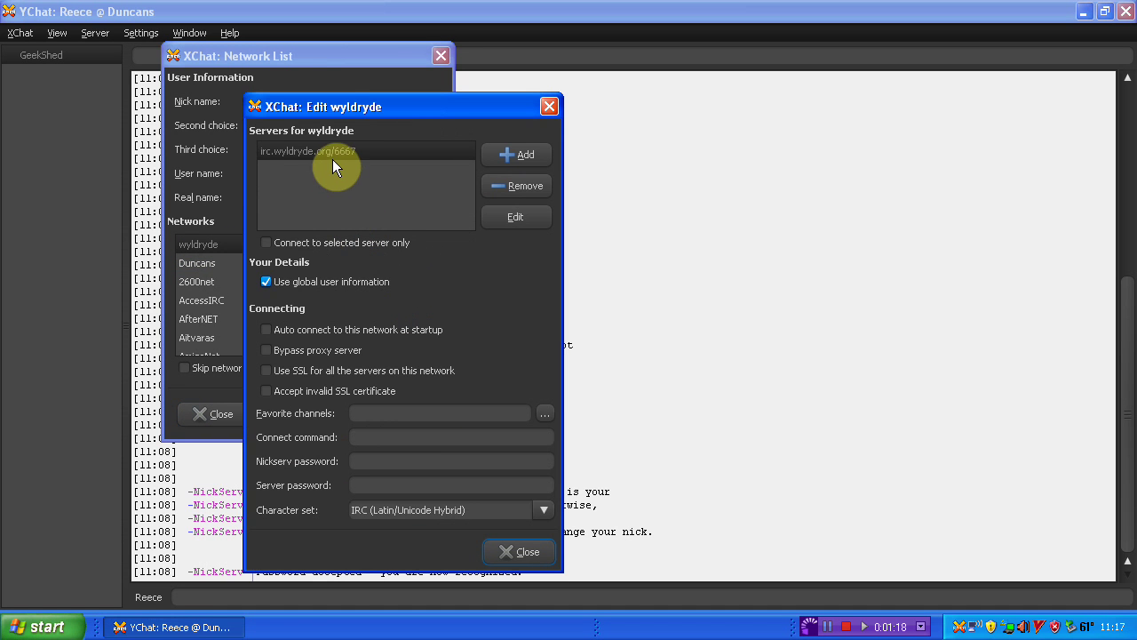
Step: Change the wyldryde network's server address to irc.geekshed.net/6667 and close its settings
click(320, 159)
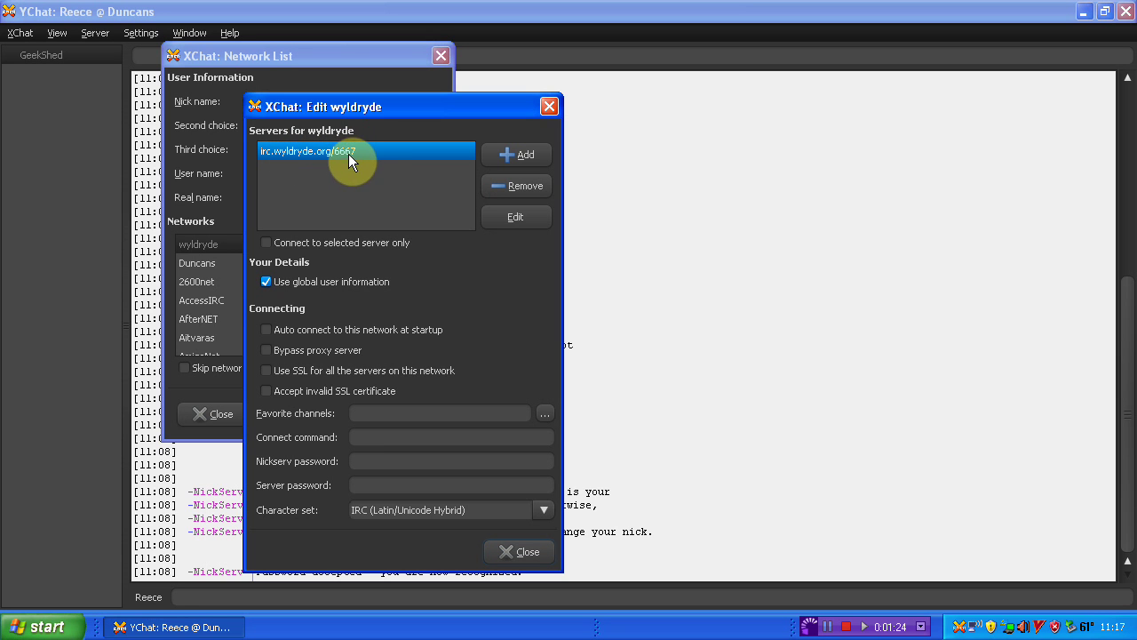
click(515, 218)
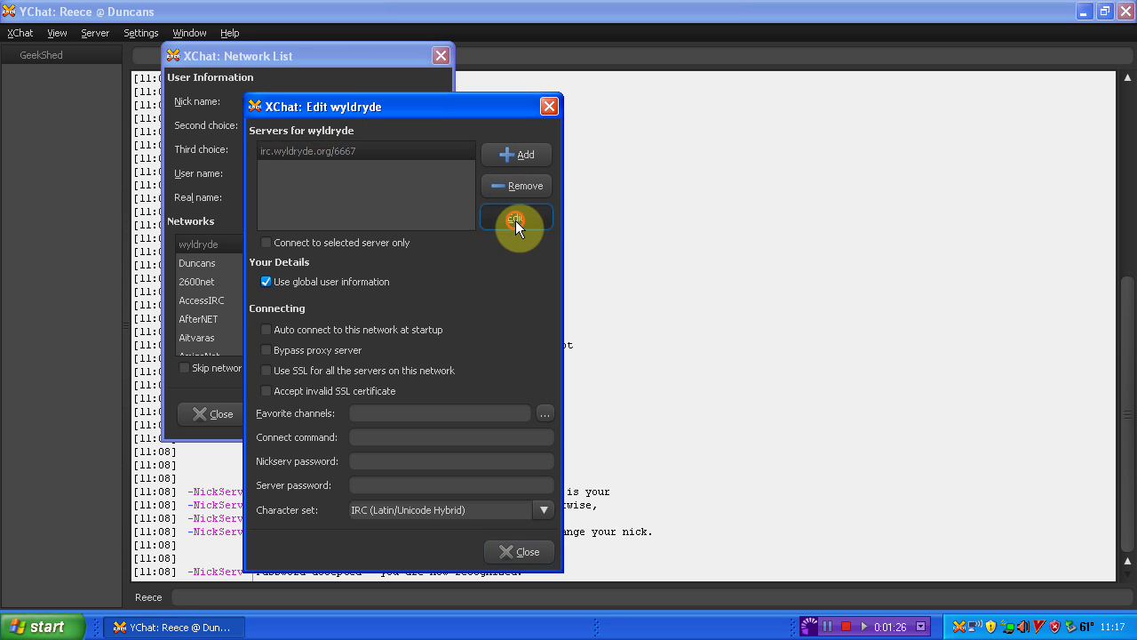
click(361, 151)
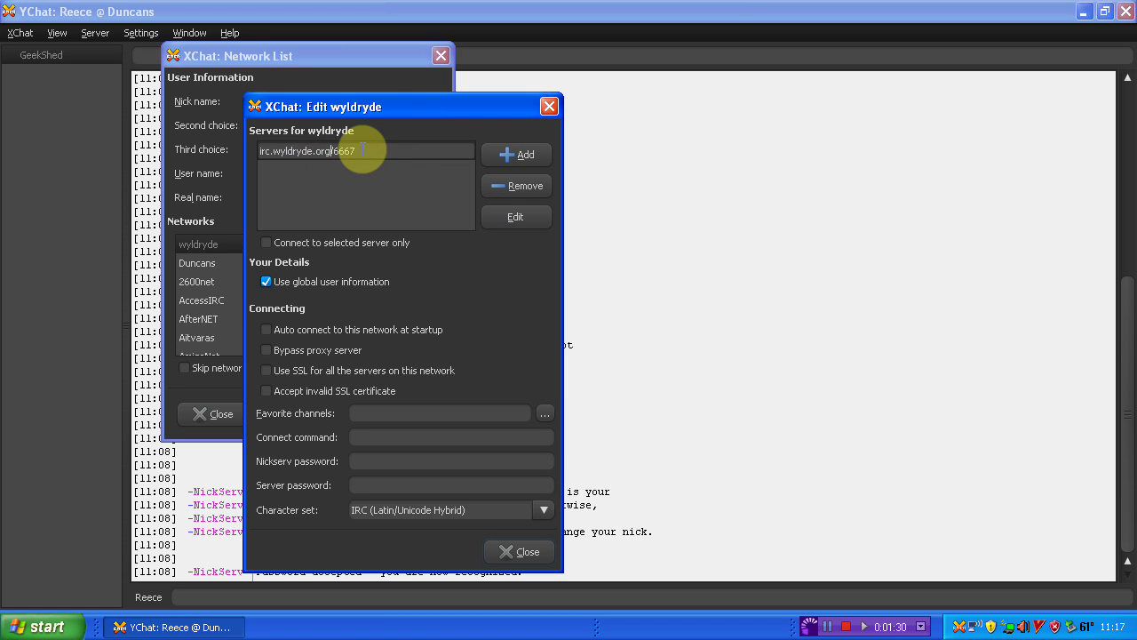
key(BackSpace)
key(BackSpace)
key(BackSpace)
key(BackSpace)
key(BackSpace)
key(BackSpace)
key(BackSpace)
key(BackSpace)
key(BackSpace)
key(BackSpace)
key(BackSpace)
key(BackSpace)
key(BackSpace)
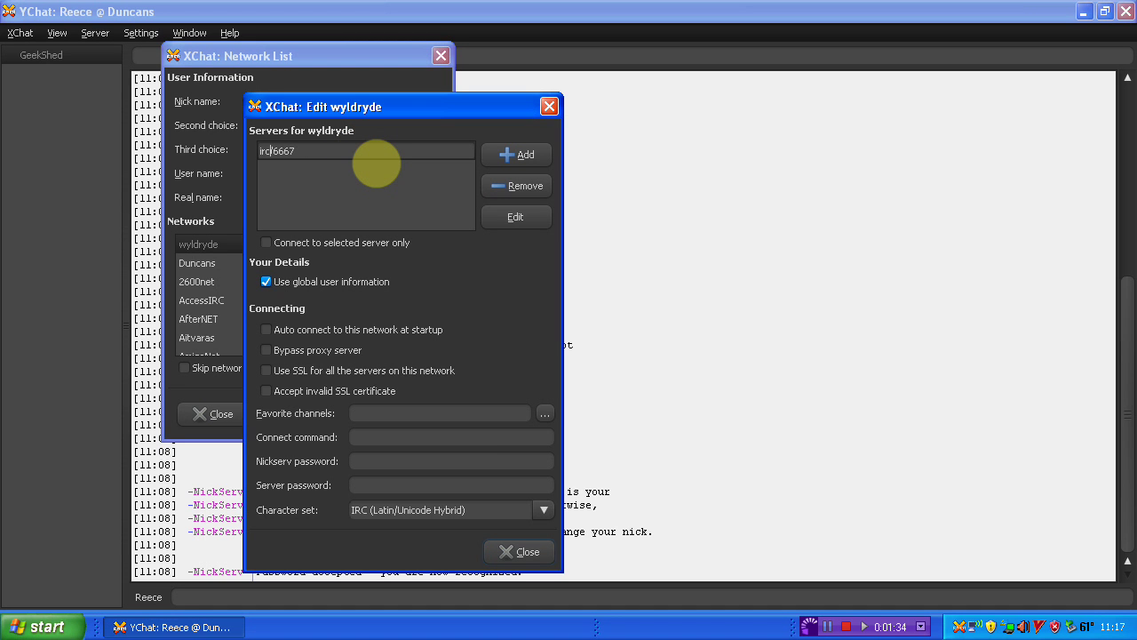
text(.geekshed.net)
click(348, 199)
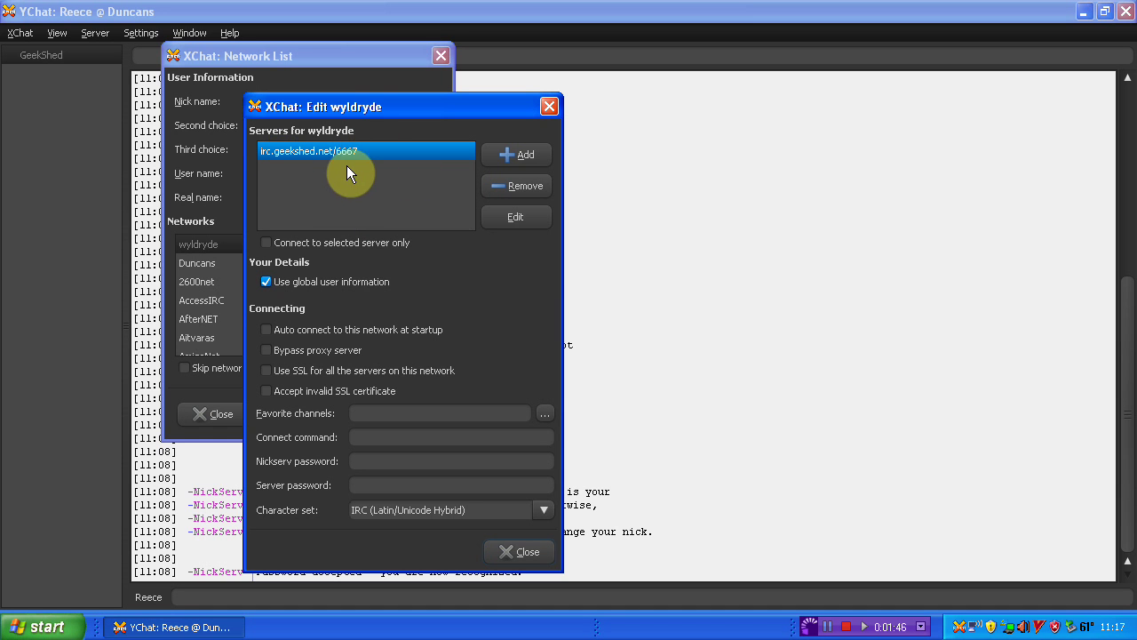
click(550, 106)
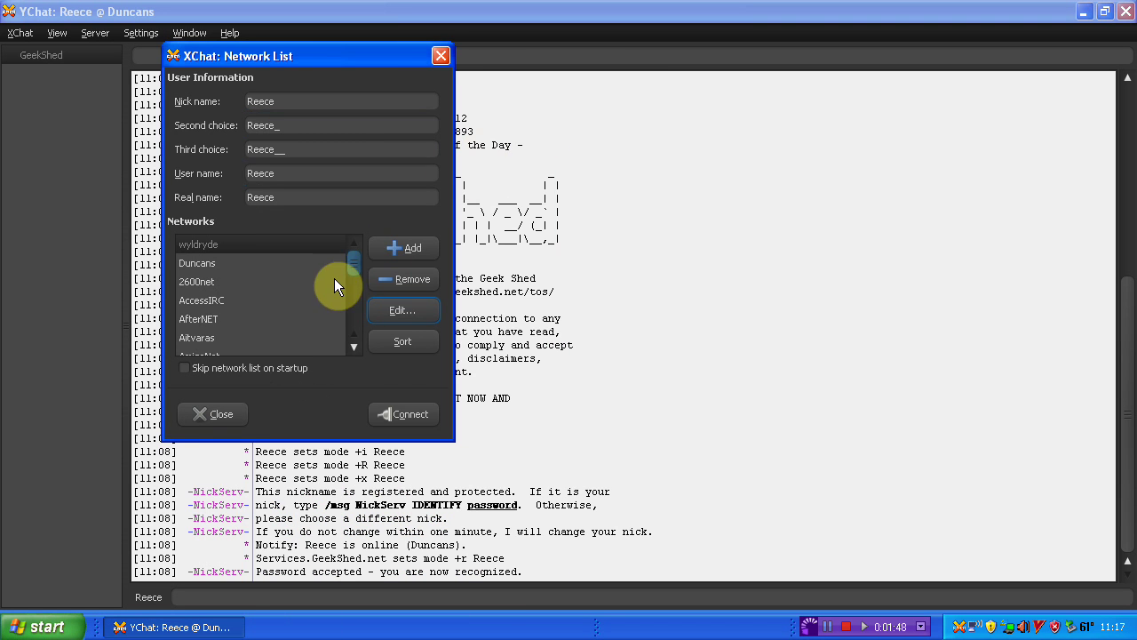
Step: Connect to the wyldryde network and dismiss the connection-complete dialog without joining a channel
click(222, 242)
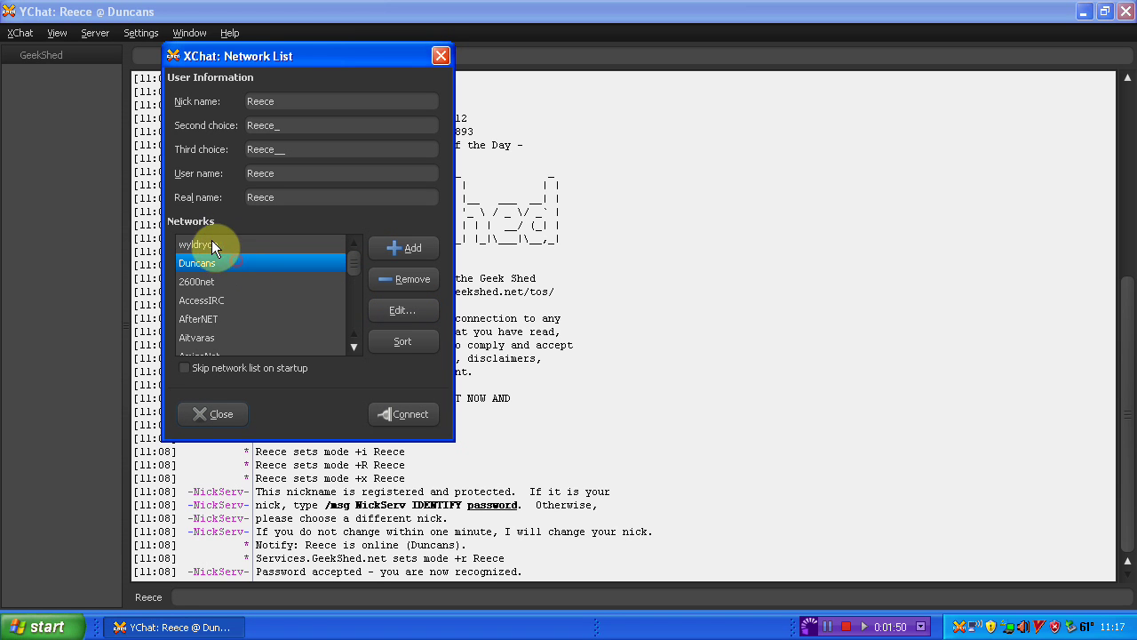
click(398, 409)
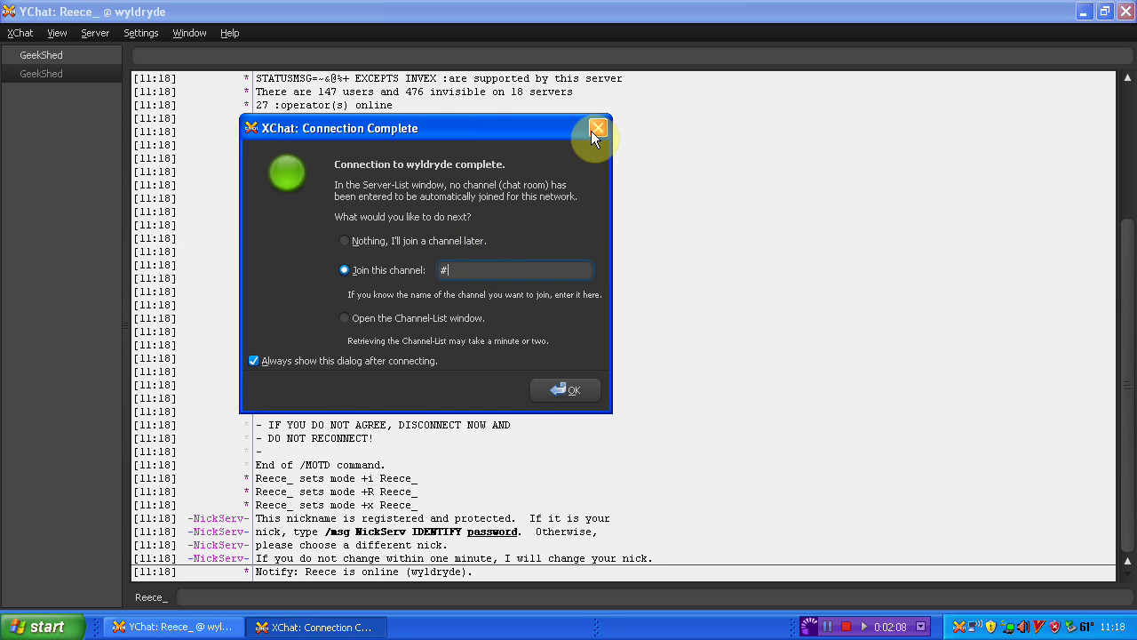
click(597, 128)
Step: Reopen the network list and examine the server and Nickserv password settings of the wyldryde and Duncans networks
click(56, 33)
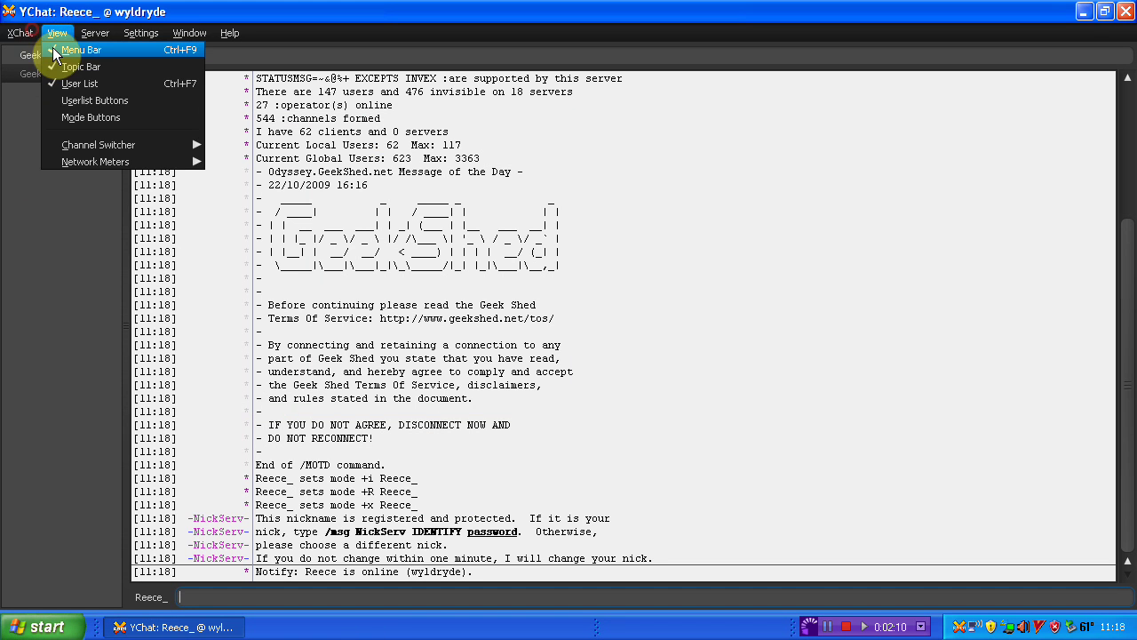
click(35, 50)
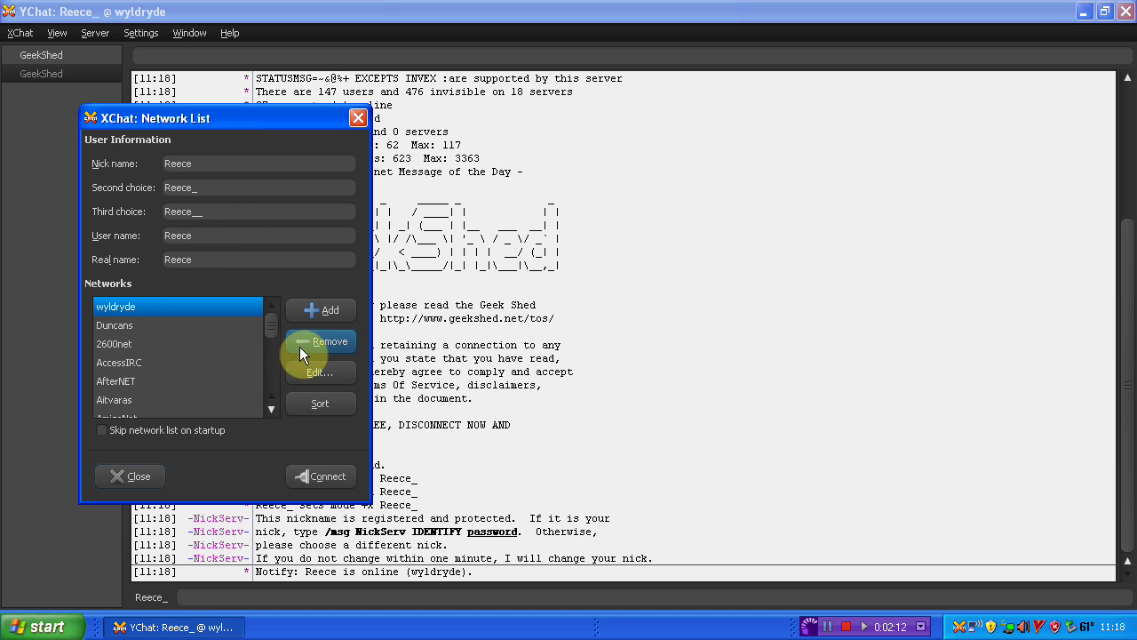
click(312, 372)
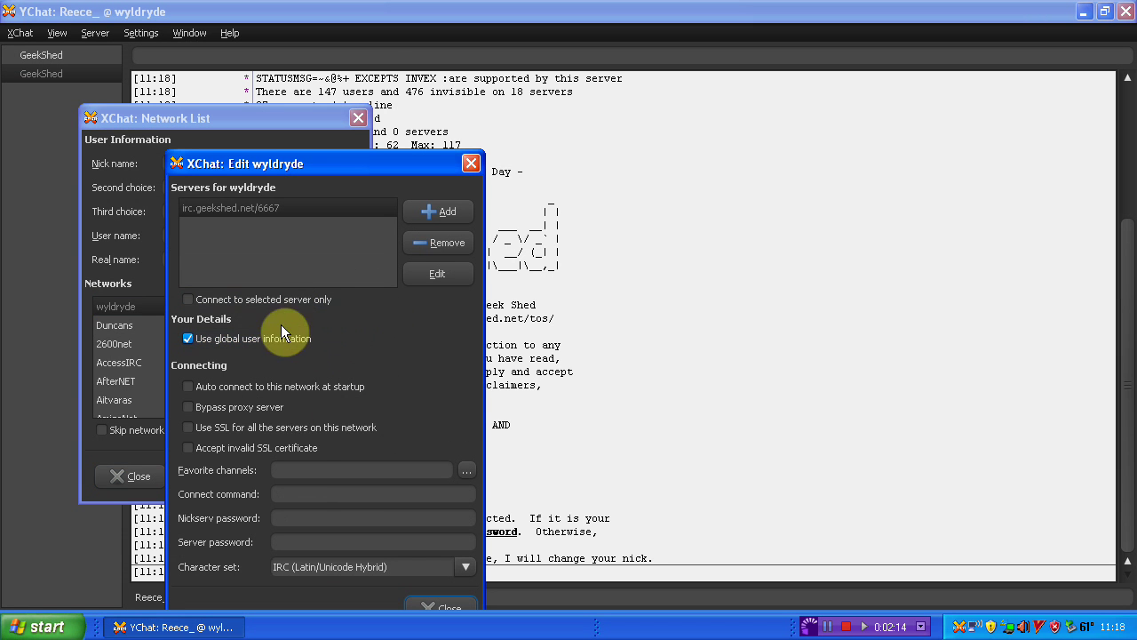
click(317, 515)
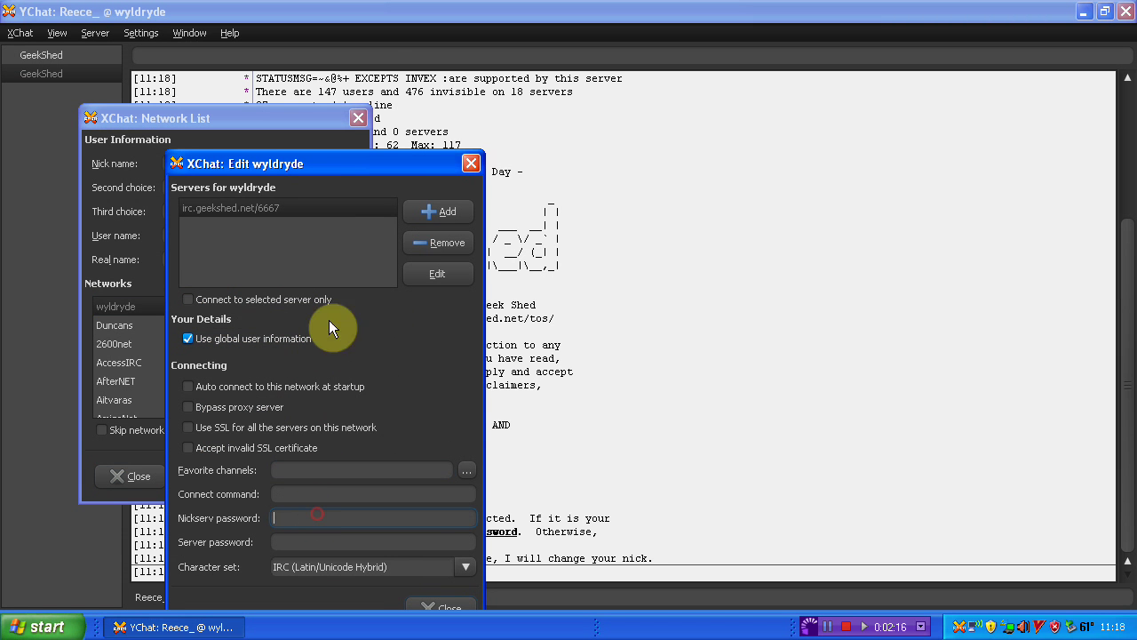
click(470, 164)
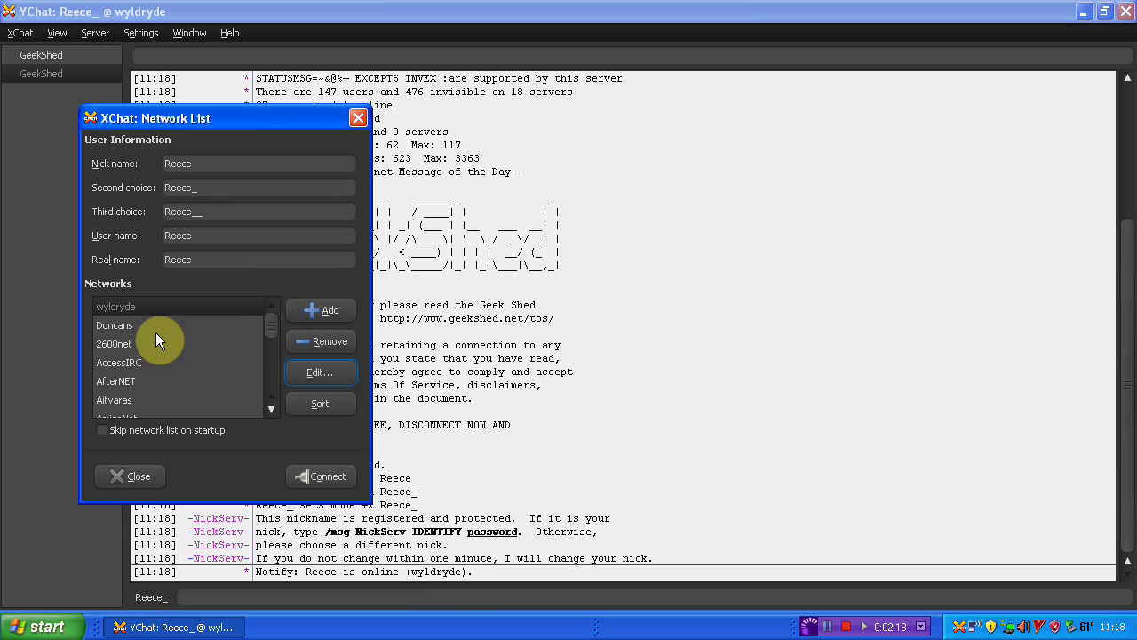
click(177, 329)
click(291, 371)
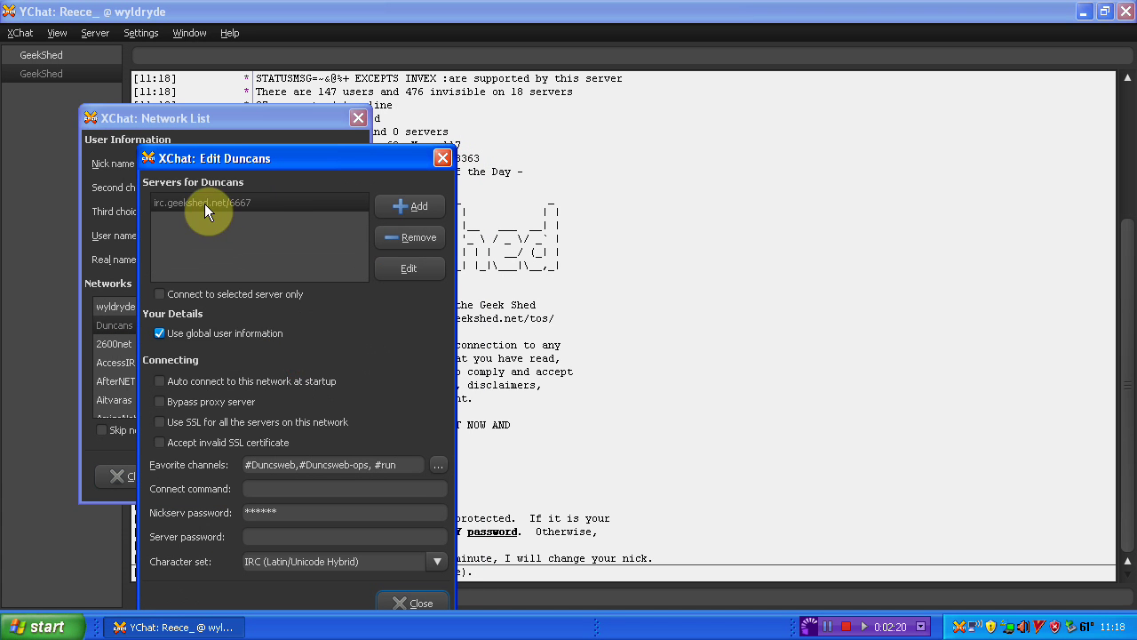
click(442, 157)
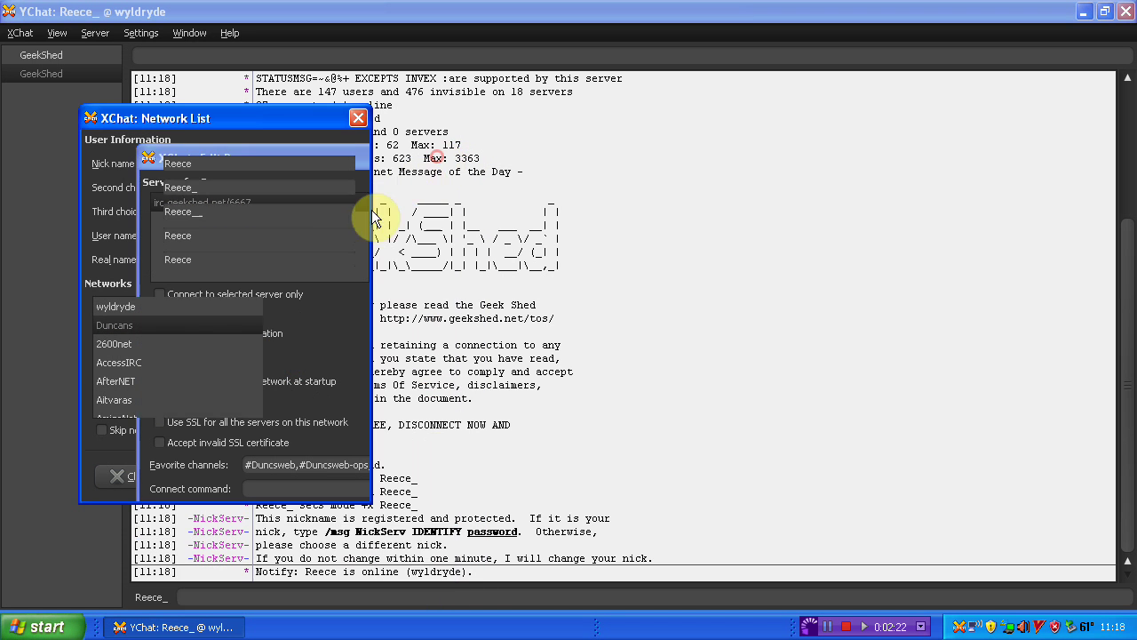
Step: Add a new network named Geekshed to the network list
click(224, 363)
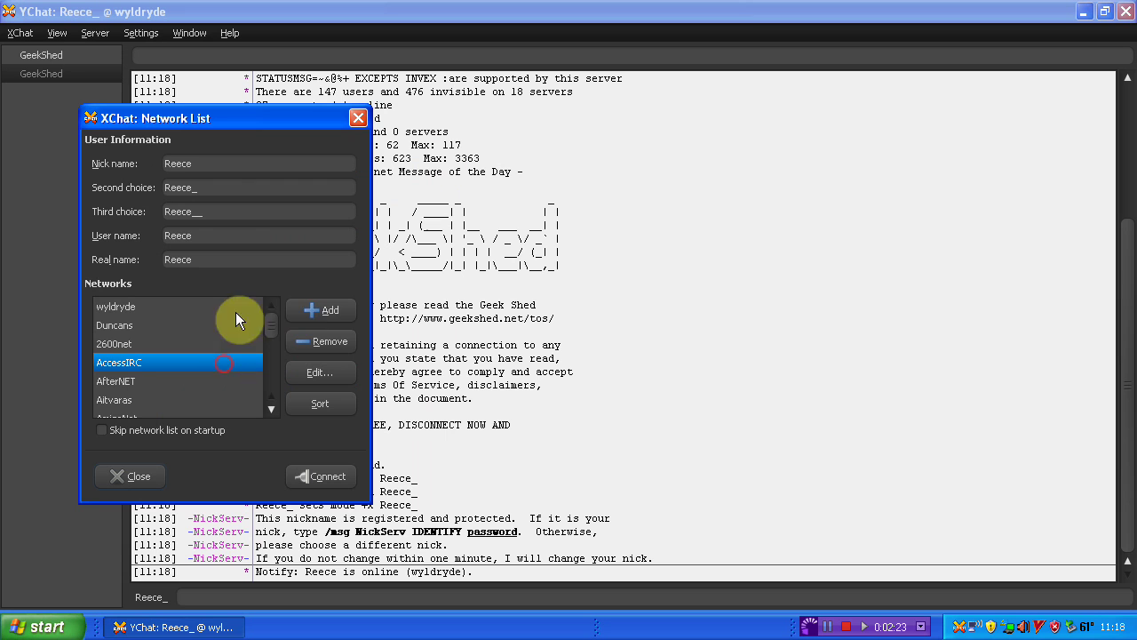
click(276, 286)
click(319, 313)
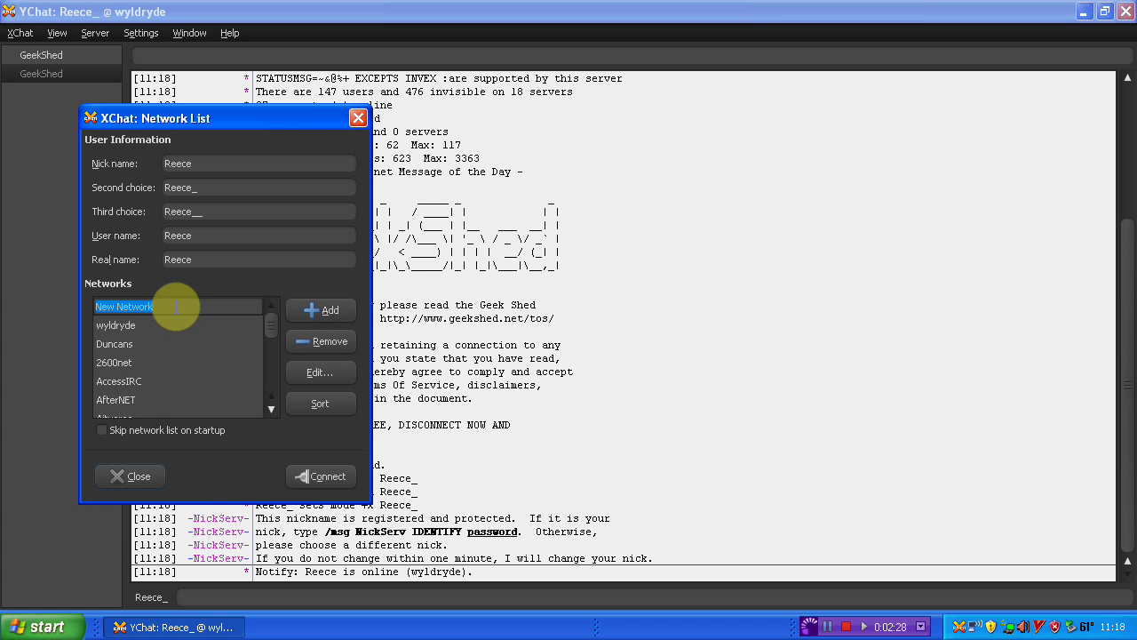
text(Ge)
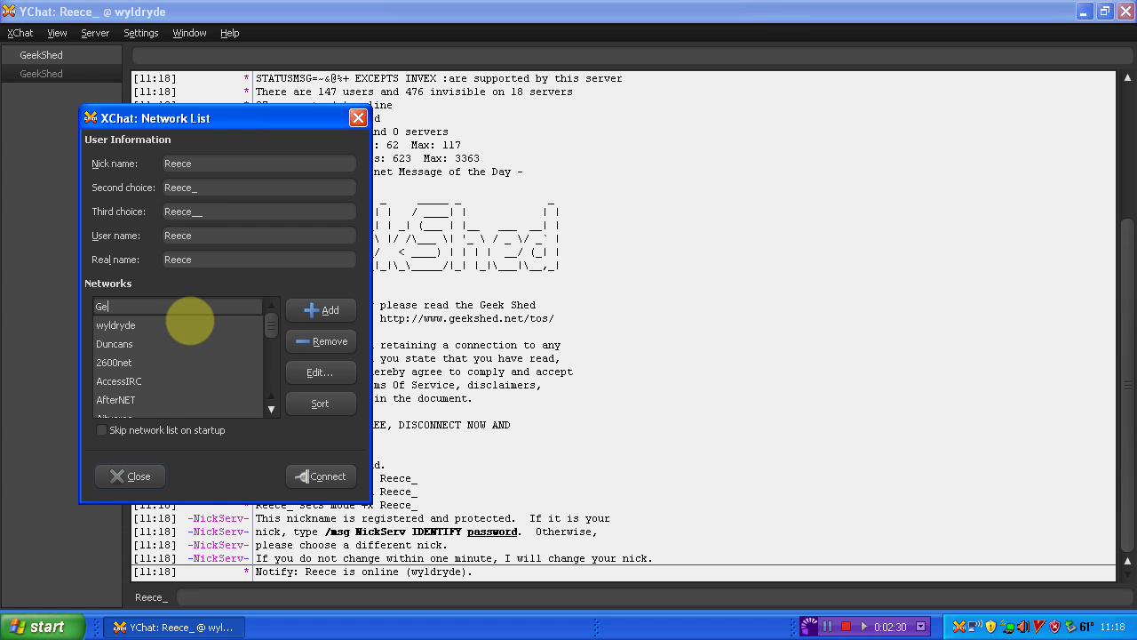
text(ekshed)
click(165, 329)
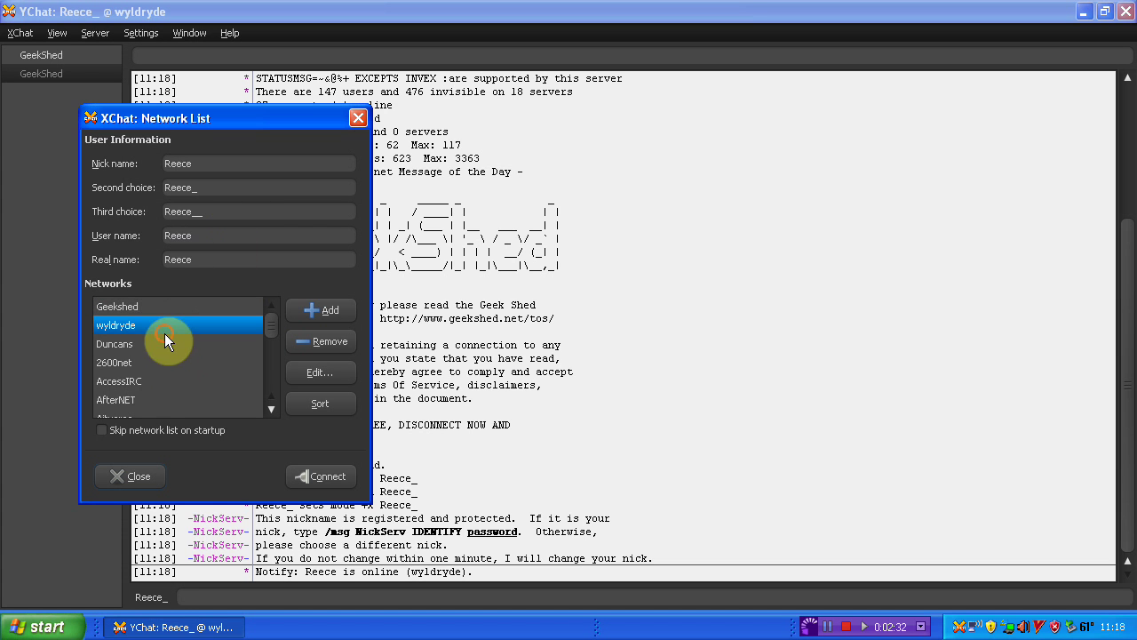
Step: Set the Geekshed network's server address to irc.geekshed.net/6667, leave the Nickserv password empty and close its settings
click(147, 306)
click(301, 377)
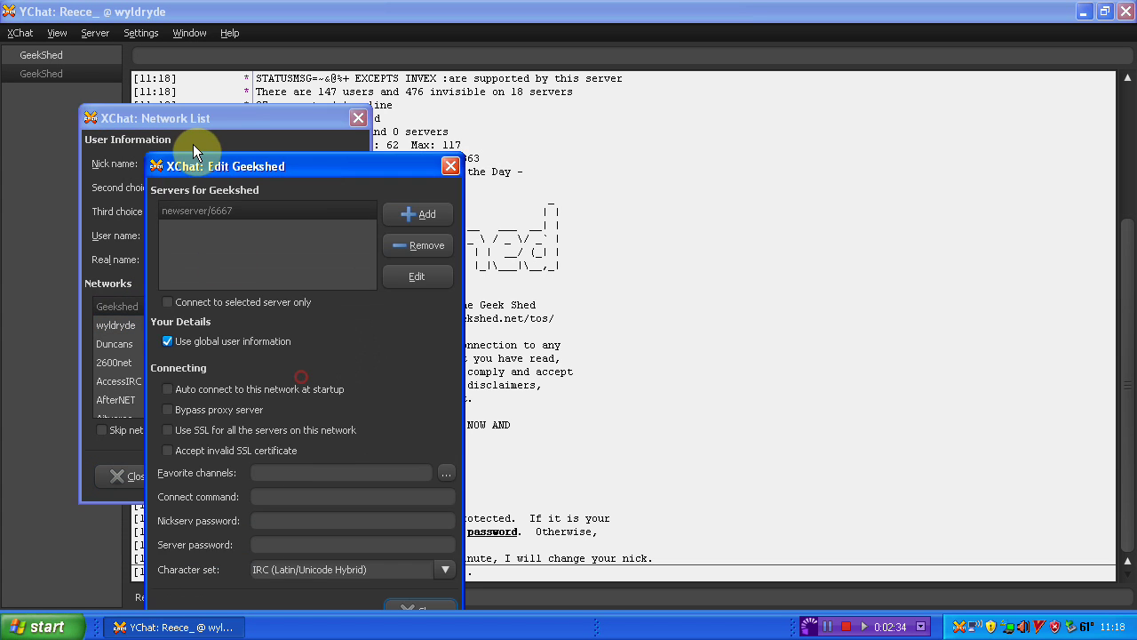
click(416, 276)
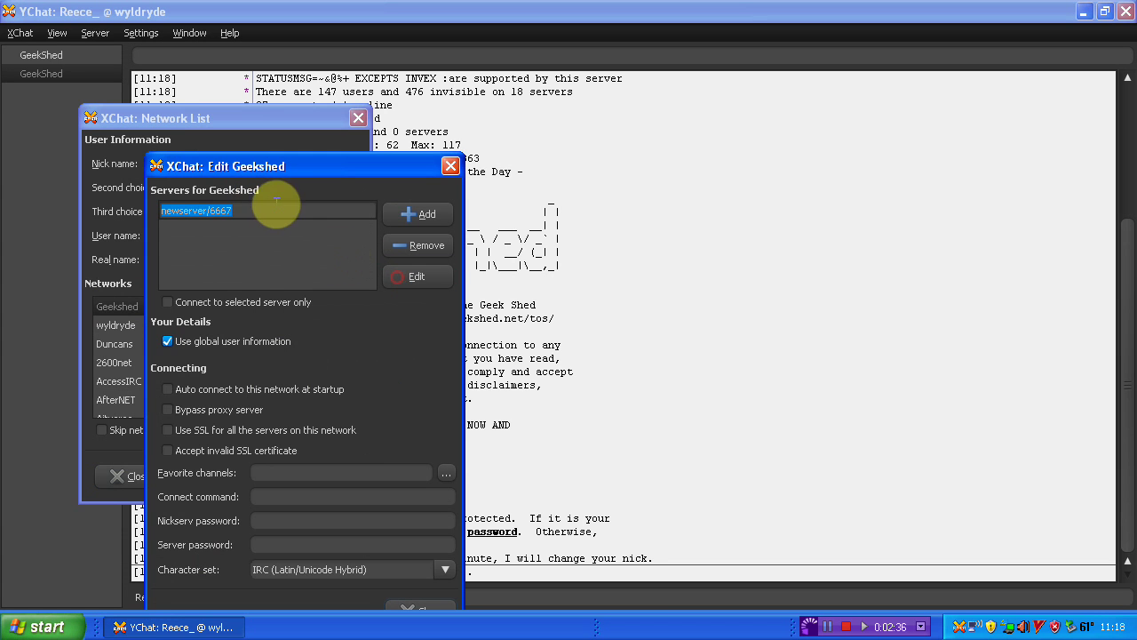
click(208, 210)
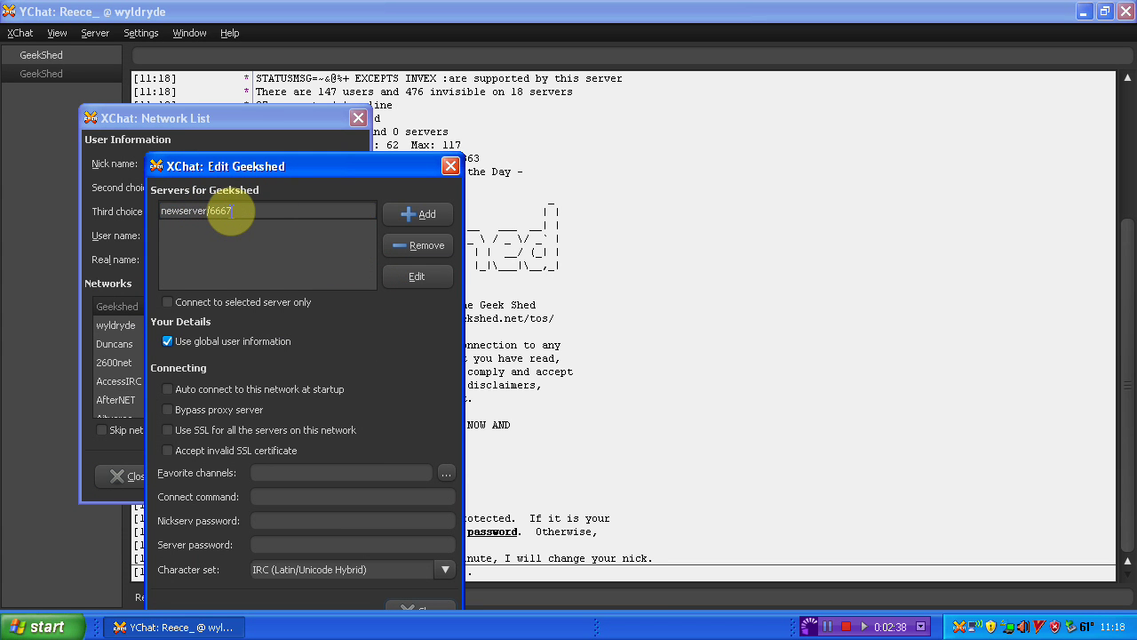
key(BackSpace)
key(BackSpace)
key(BackSpace)
key(BackSpace)
key(BackSpace)
key(BackSpace)
key(BackSpace)
key(BackSpace)
key(BackSpace)
text(irc.ge)
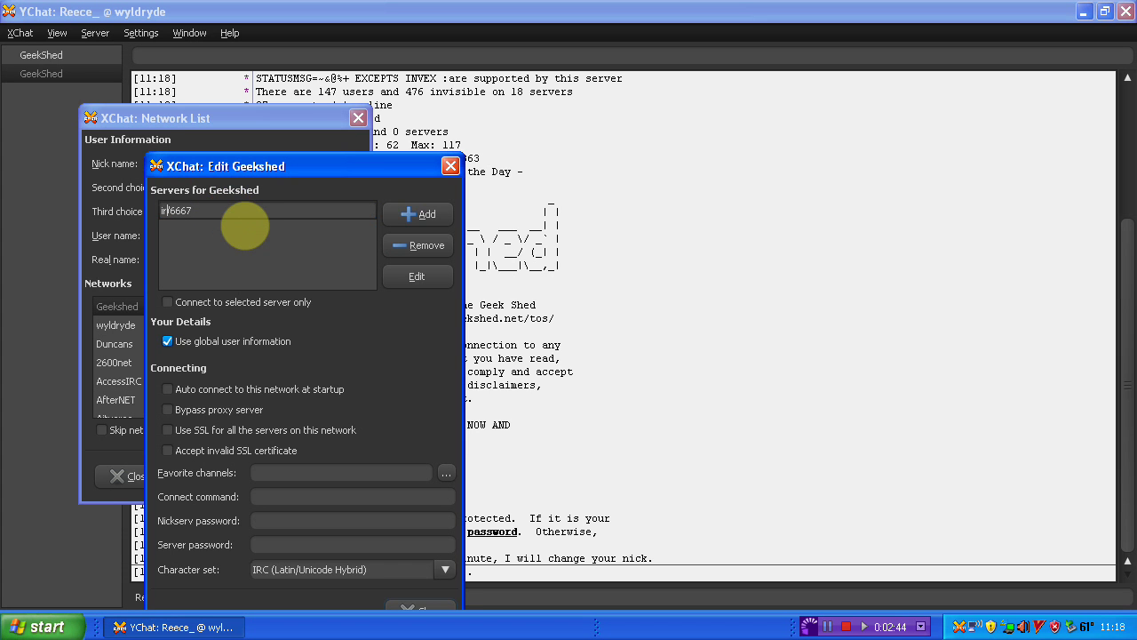
text(ekshed.net)
key(Return)
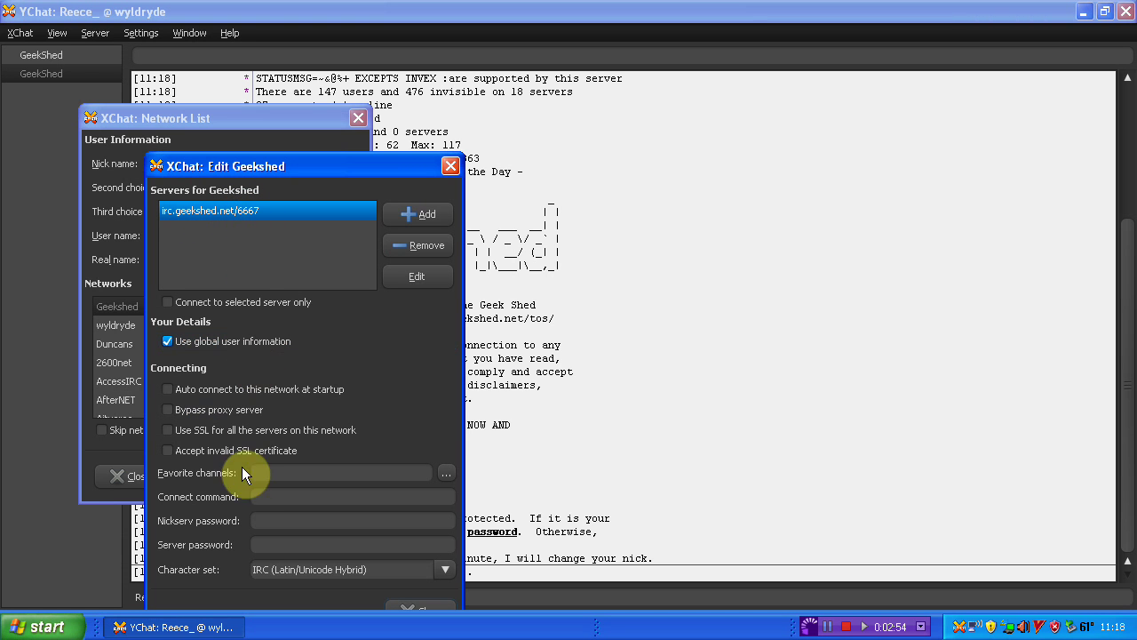
click(256, 522)
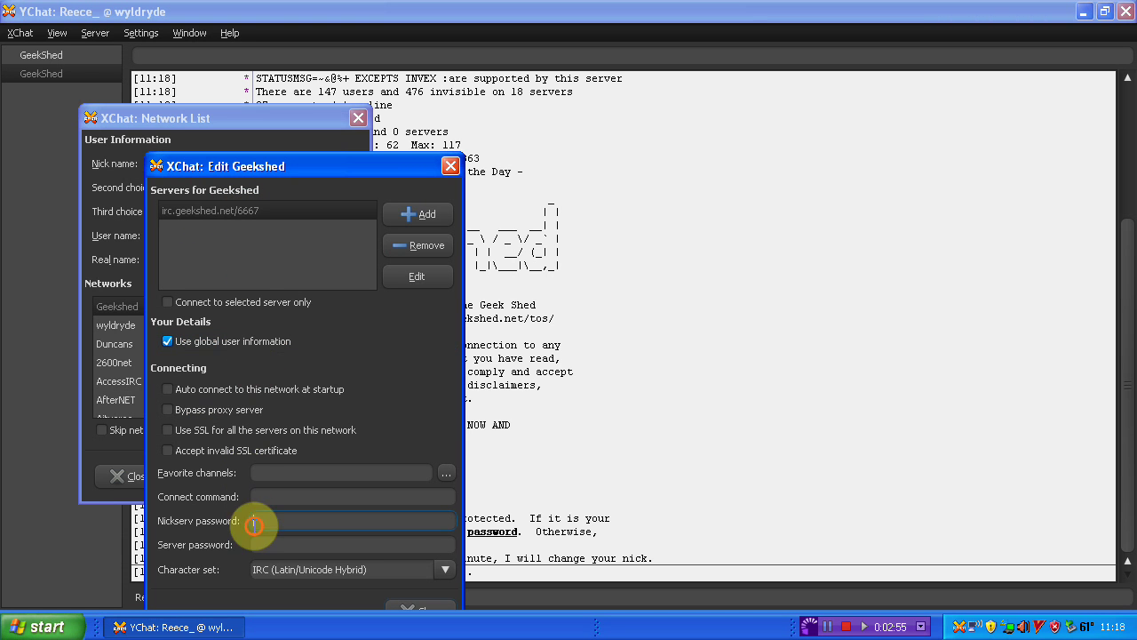
click(426, 608)
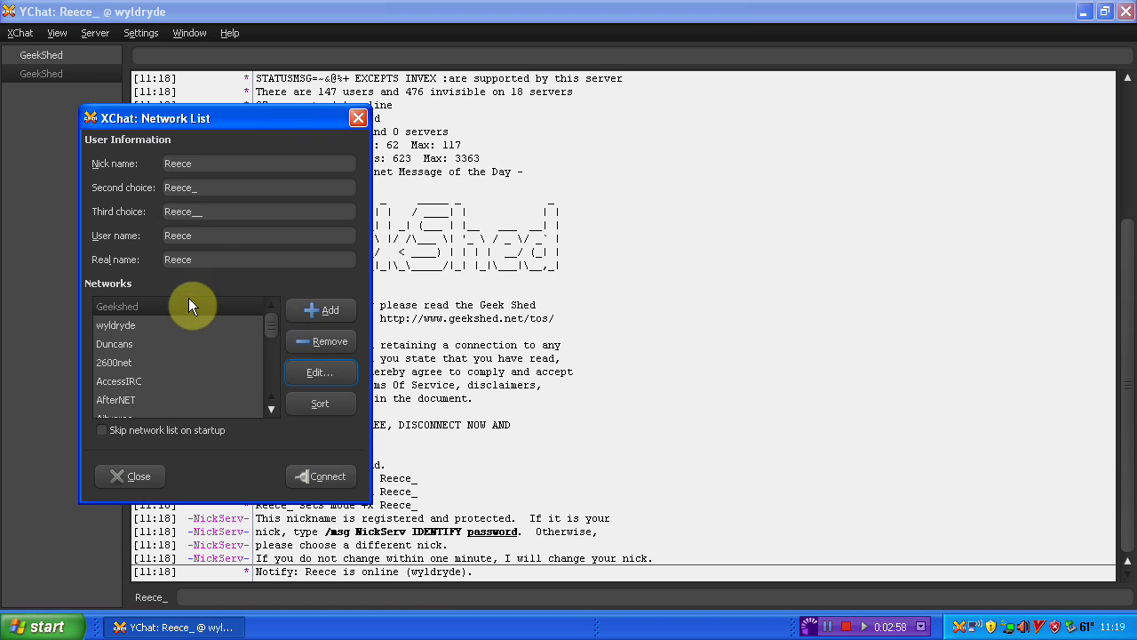
Step: Connect to the Geekshed network and dismiss the connection-complete dialog without joining a channel
click(168, 308)
click(127, 324)
click(124, 307)
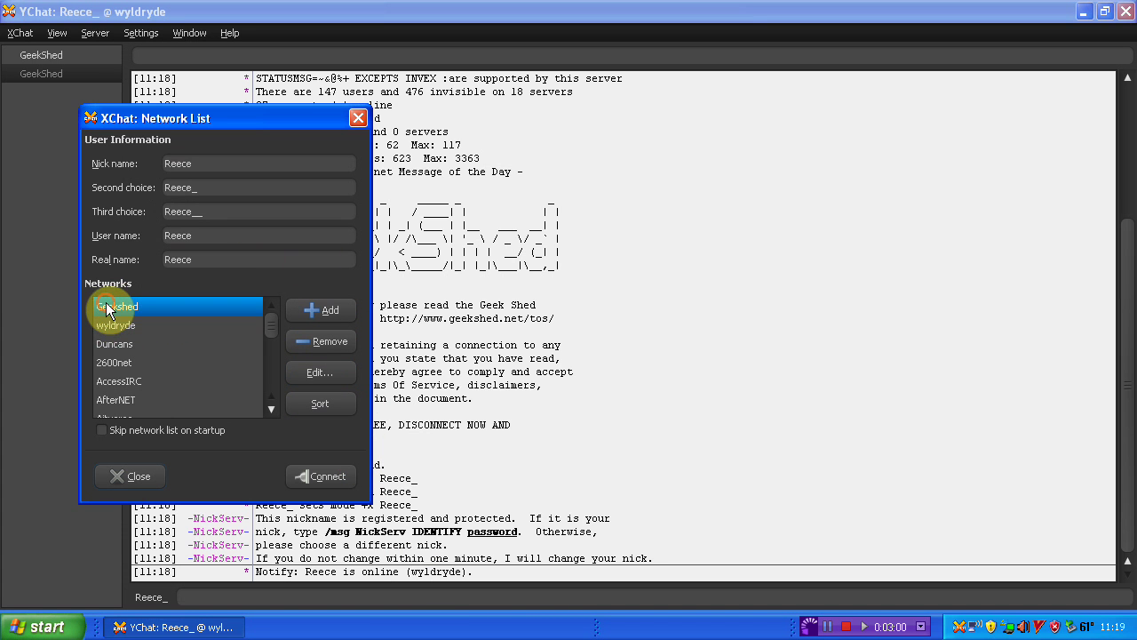
click(330, 477)
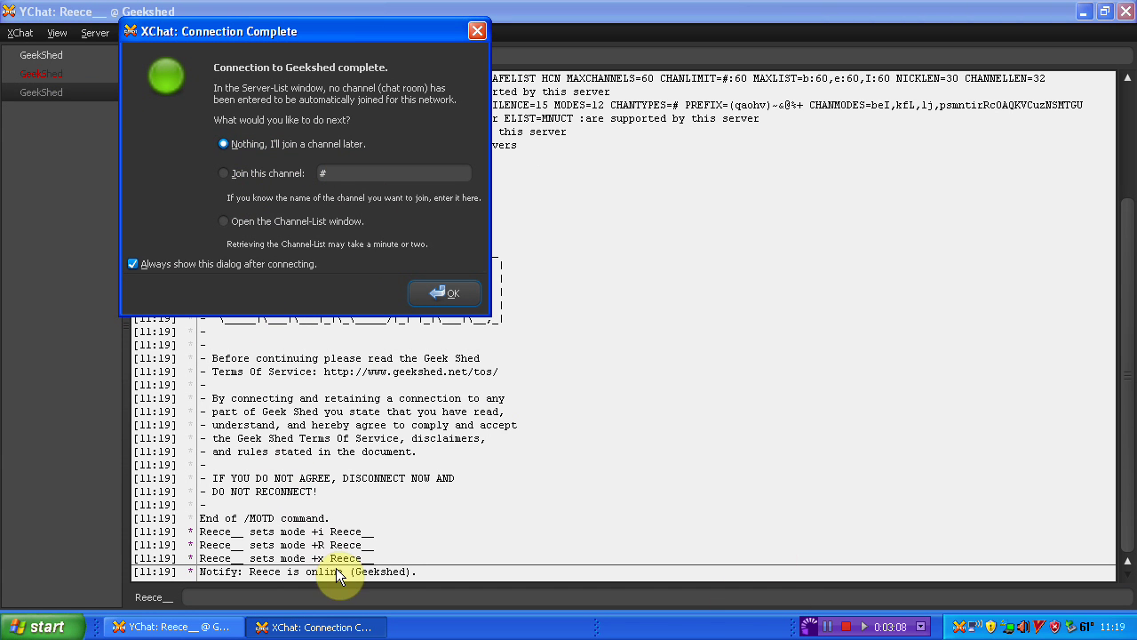
click(343, 173)
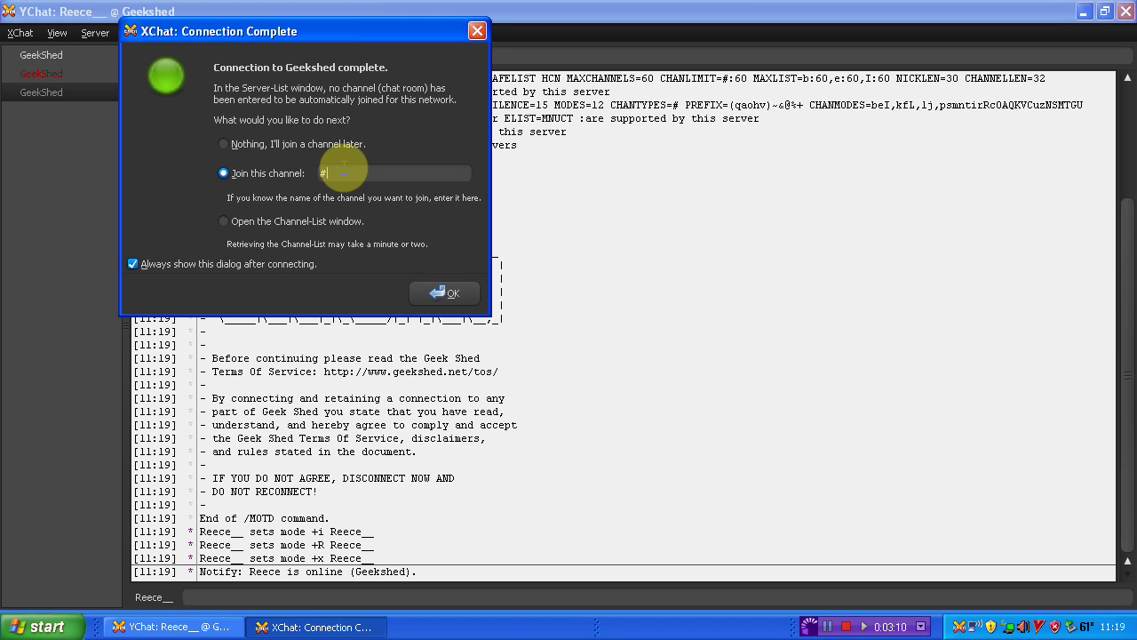
click(473, 31)
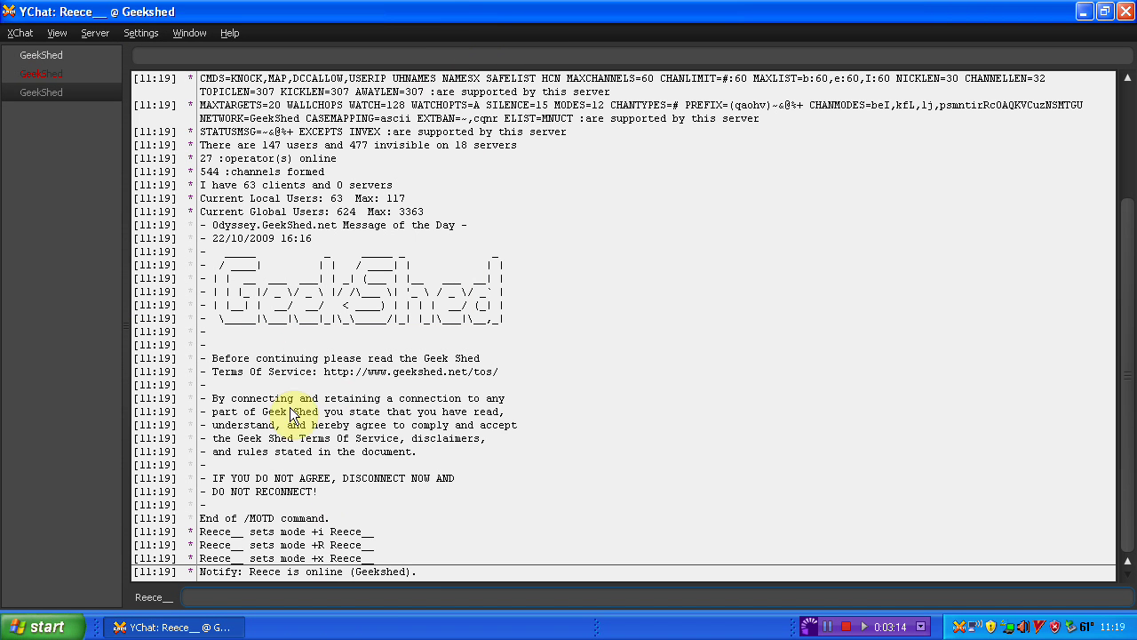
Step: Reopen the network list, edit the Geekshed network to join #duncsweb automatically, and connect to it again
click(19, 33)
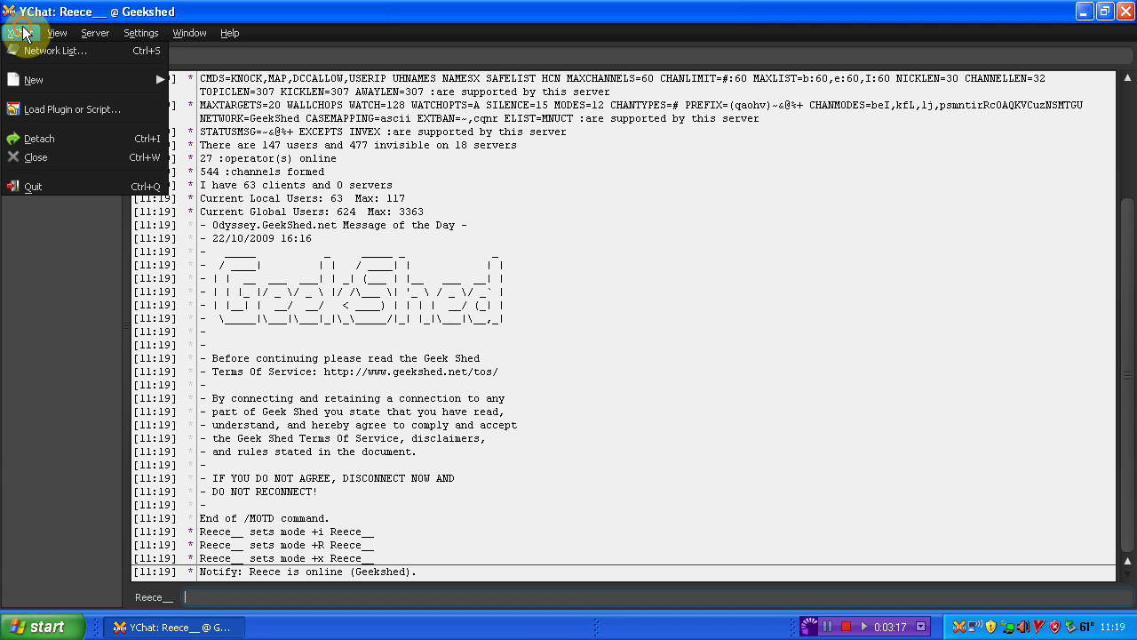
click(34, 48)
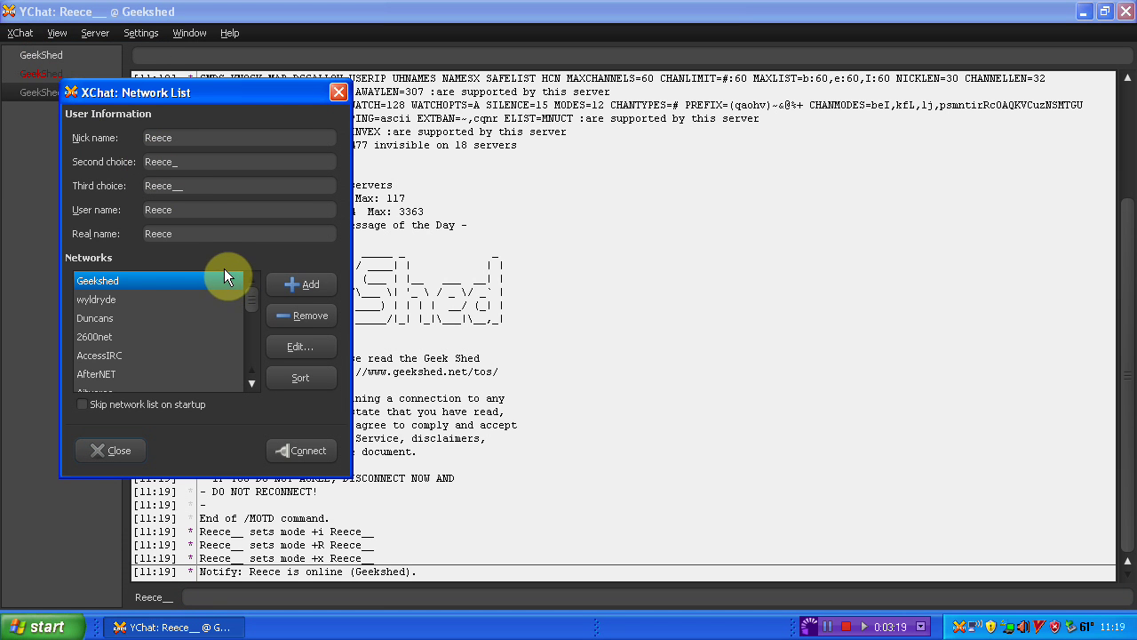
key(Down)
key(Down)
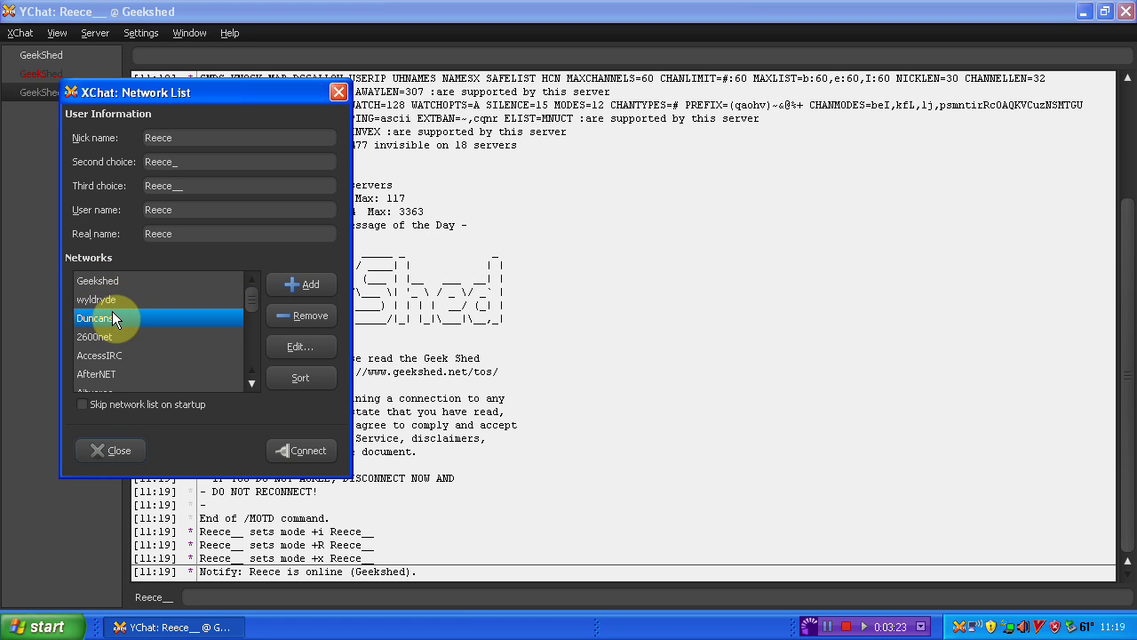
click(81, 283)
click(296, 350)
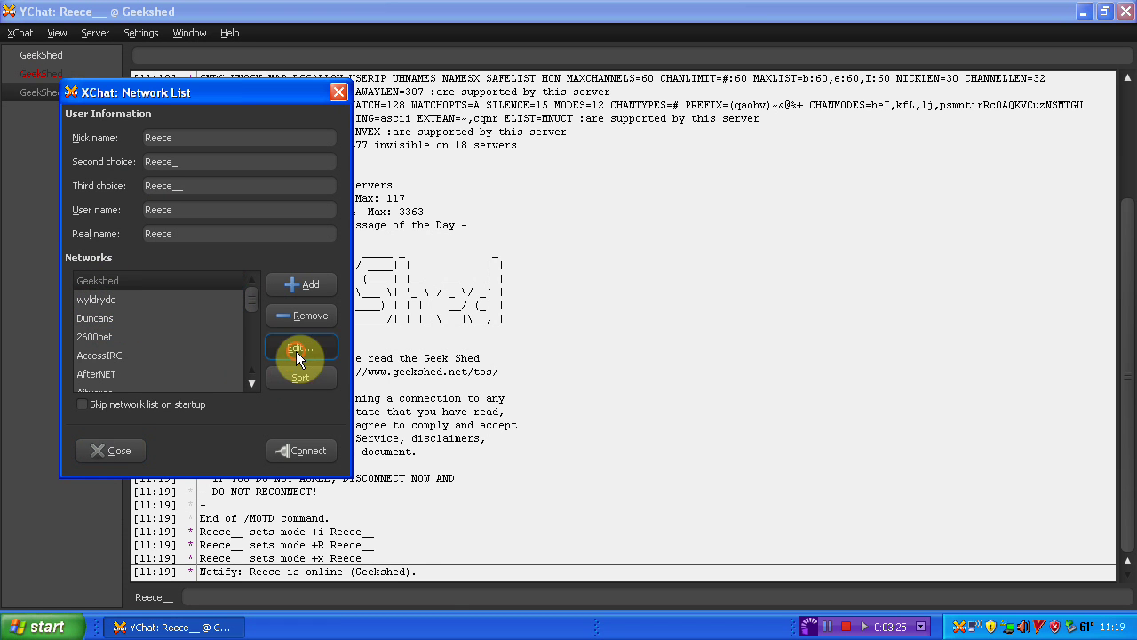
click(279, 447)
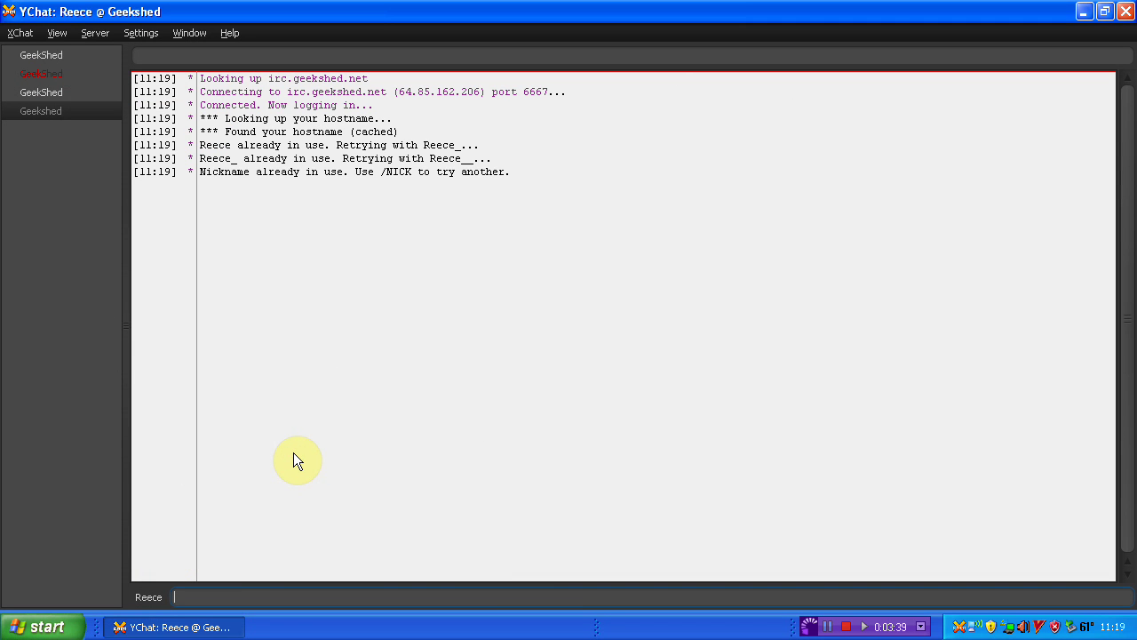
Step: Append rty to the nick name in the network list, reconnect to Geekshed and select that nickname in the #duncsweb user list
click(34, 33)
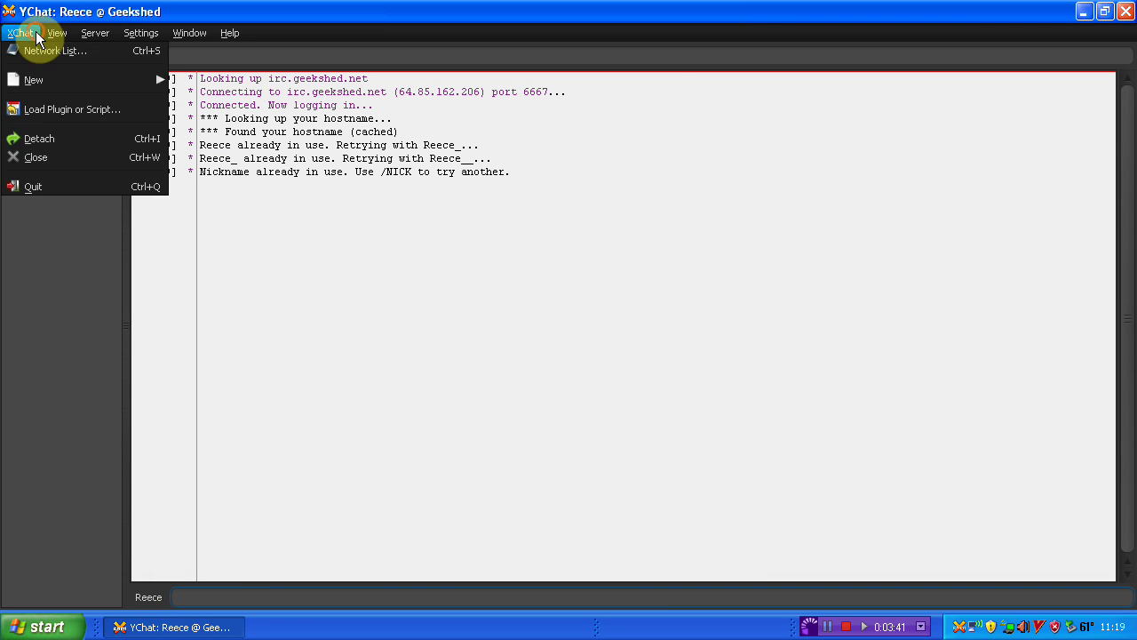
click(39, 46)
click(210, 191)
text(rty)
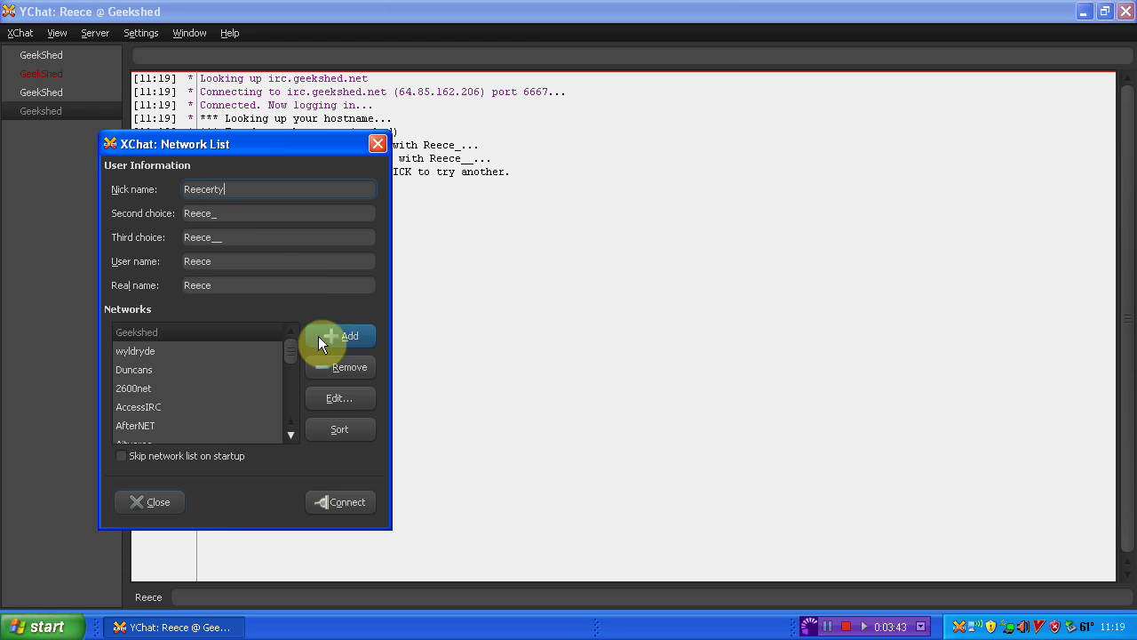
click(357, 508)
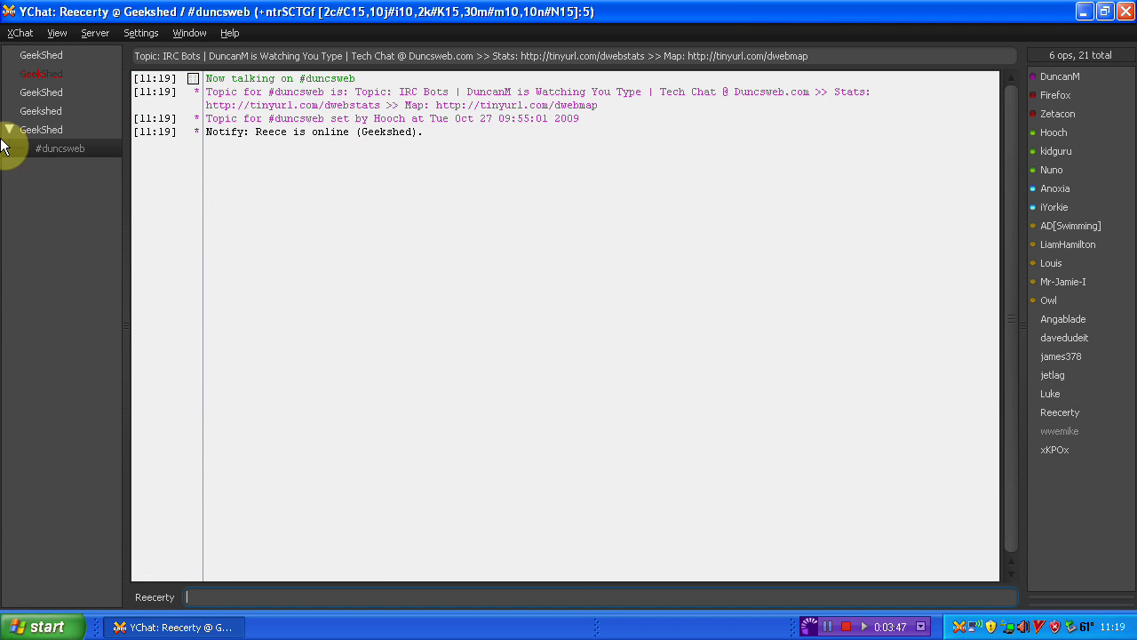
click(51, 149)
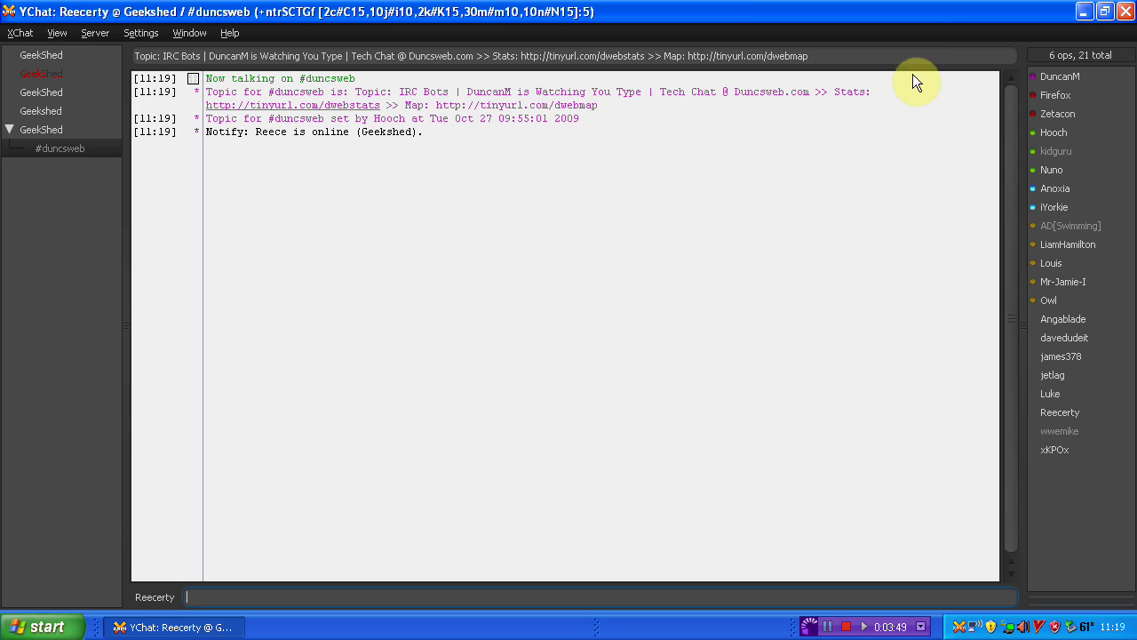
click(1082, 423)
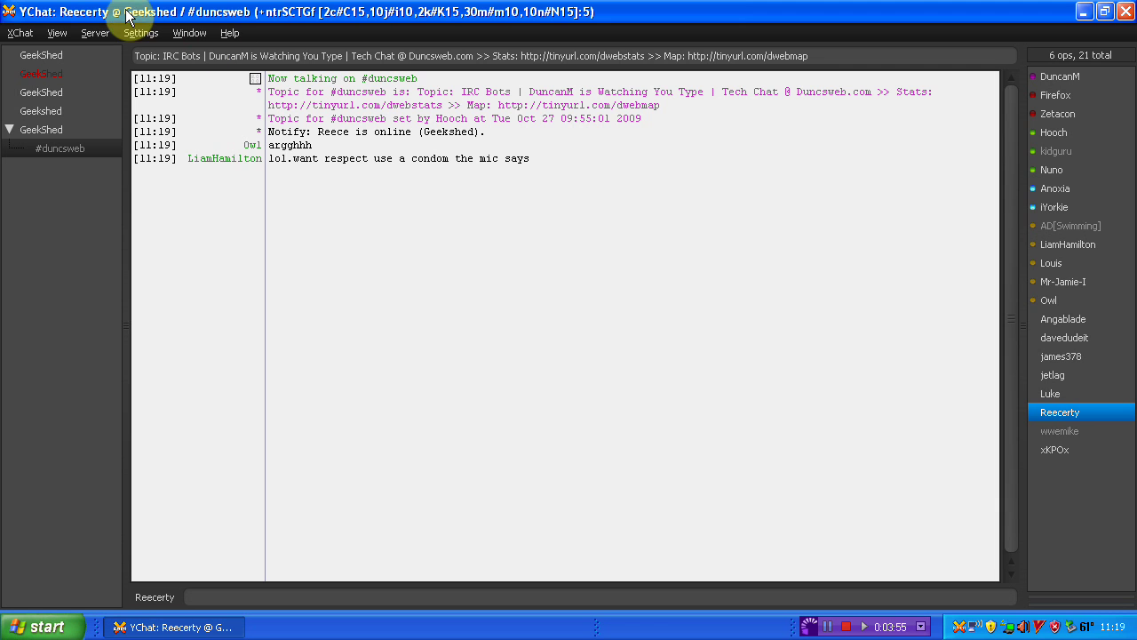
Step: Close the newest GeekShed server connection together with its #duncsweb channel and confirm closing all associated dialogs
click(38, 130)
right_click(38, 130)
click(62, 228)
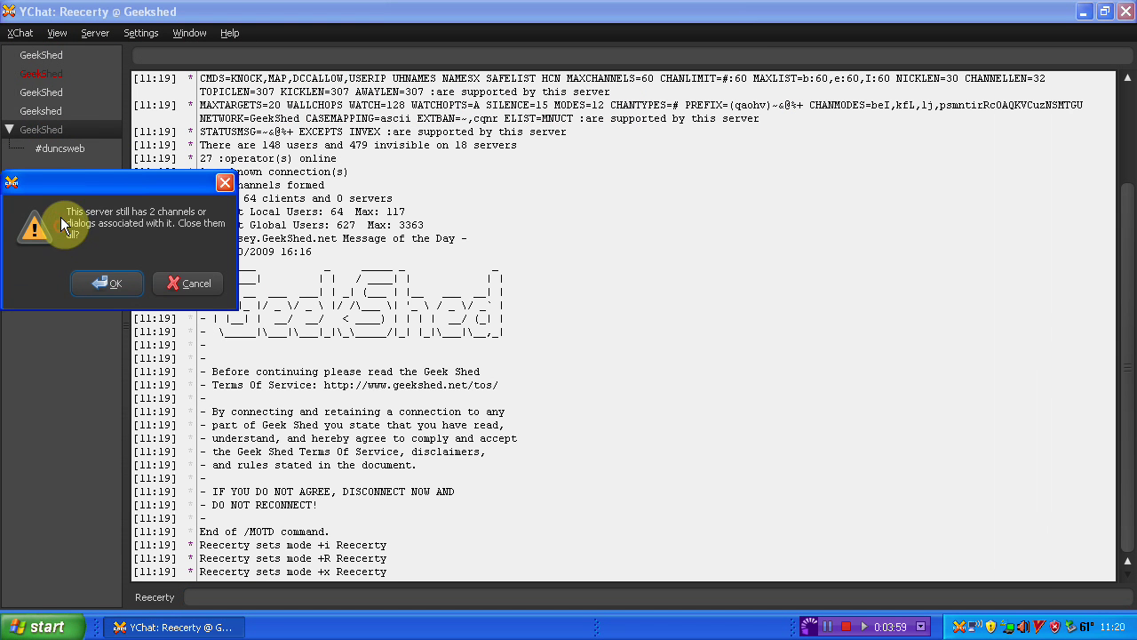
click(122, 281)
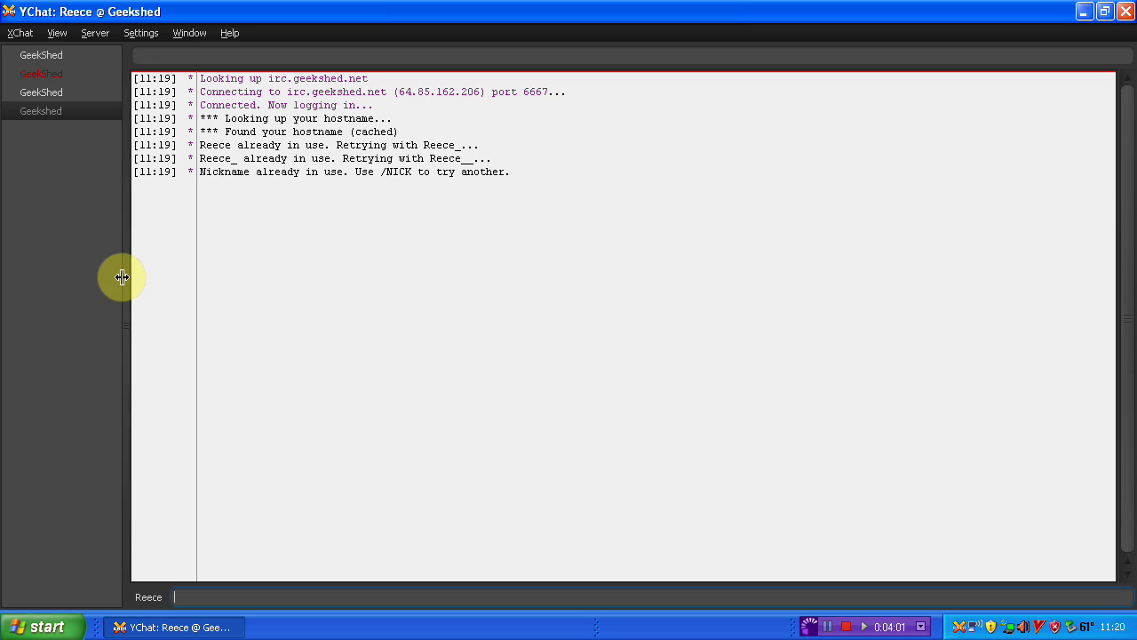